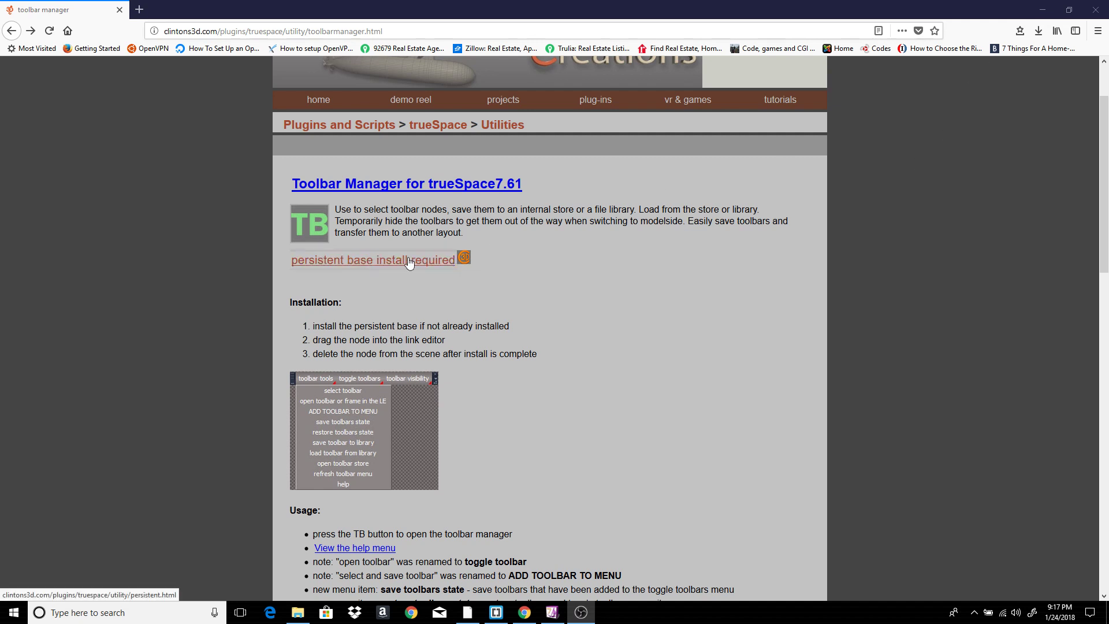
Install the Toolbar Manager by loading toolbarControlsAutoload.RsObj from the ts_downloaded folder into trueSpace's link editor.
{"action": "left_click", "coordinate": [1042, 10]}
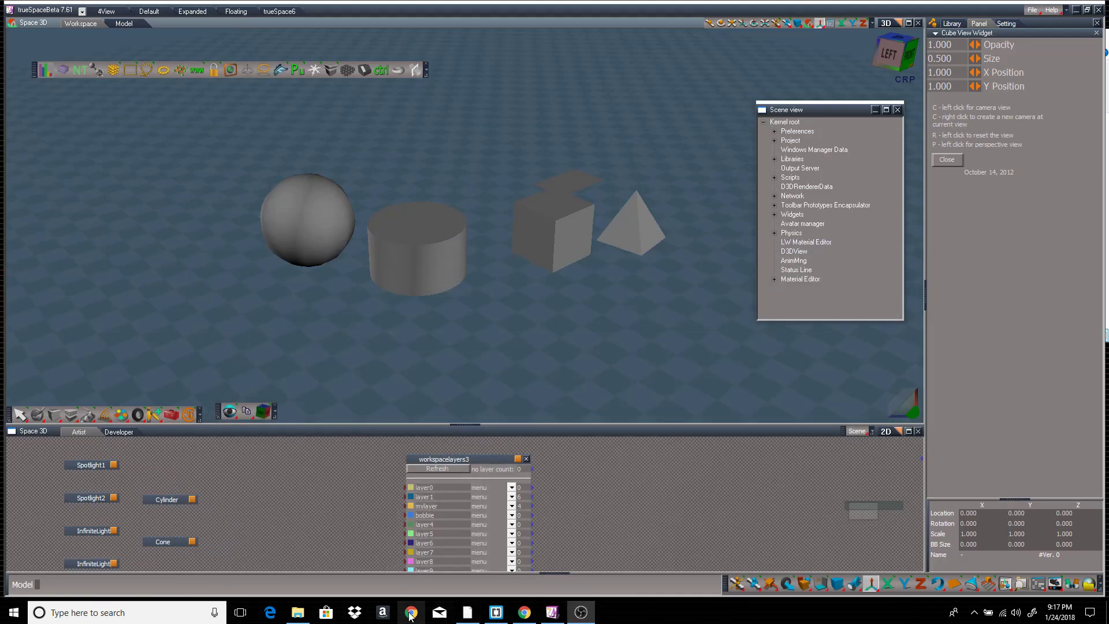
{"action": "left_click", "coordinate": [297, 612]}
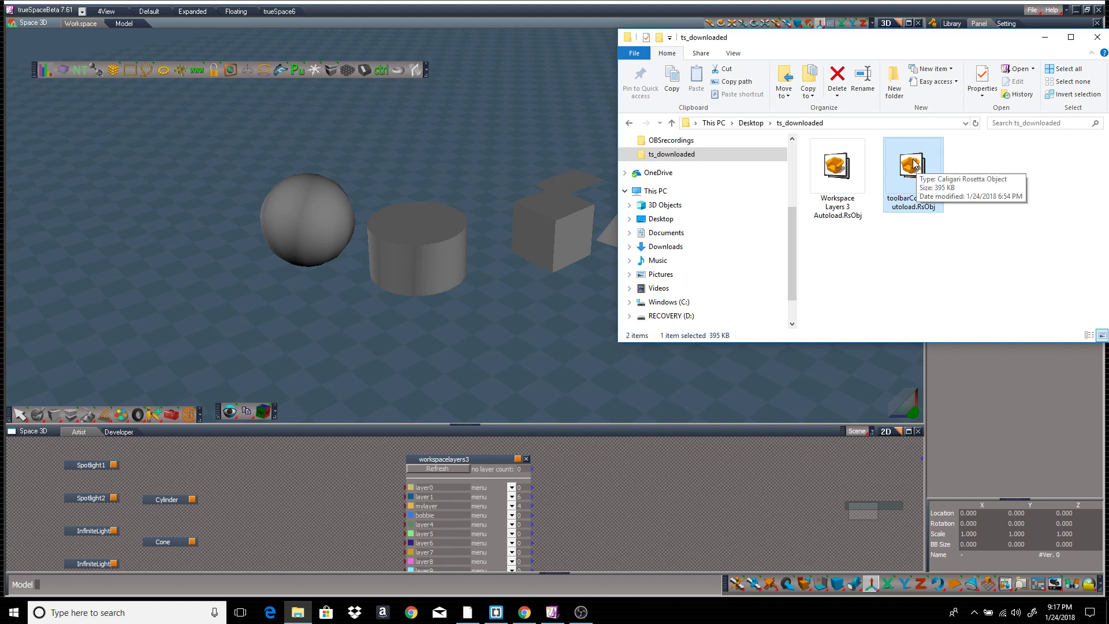
{"action": "left_click_drag", "start_coordinate": [918, 167], "coordinate": [723, 409]}
{"action": "left_click_drag", "start_coordinate": [598, 476], "coordinate": [597, 478]}
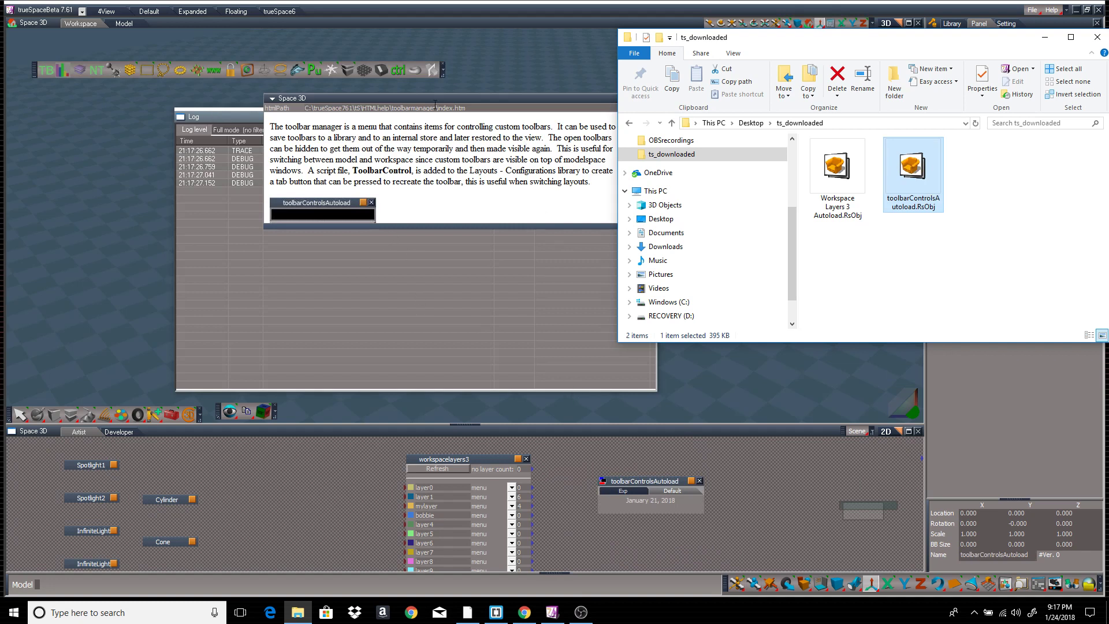
Close the help and Log windows and delete the toolbarControlsAutoload node from the link editor.
{"action": "left_click_drag", "start_coordinate": [477, 95], "coordinate": [422, 112]}
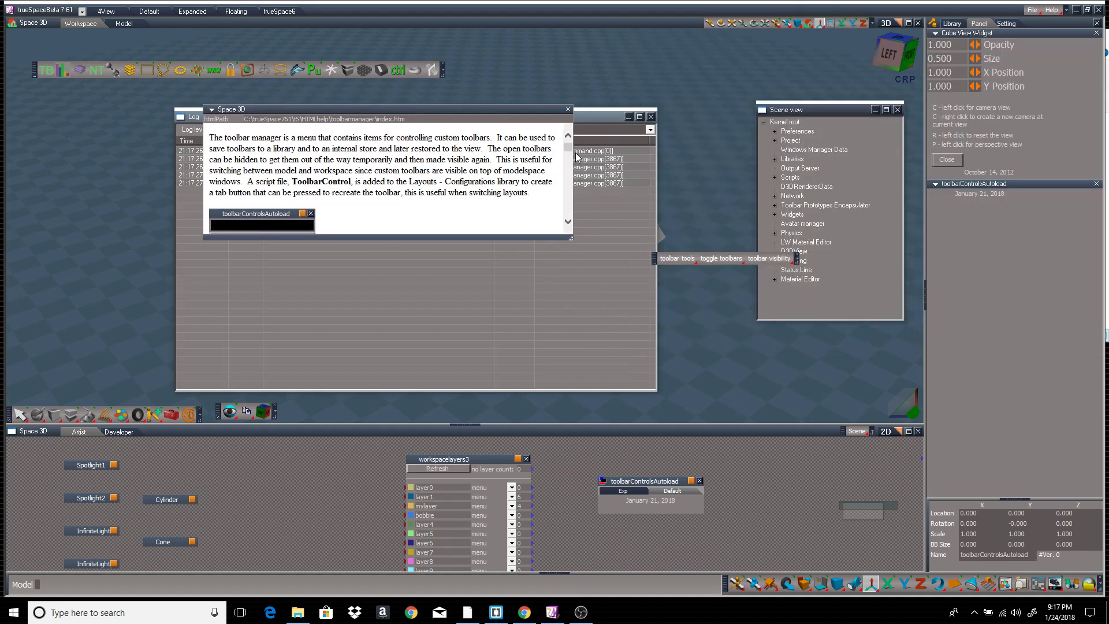
{"action": "left_click_drag", "start_coordinate": [568, 147], "coordinate": [576, 118]}
{"action": "left_click", "coordinate": [568, 109]}
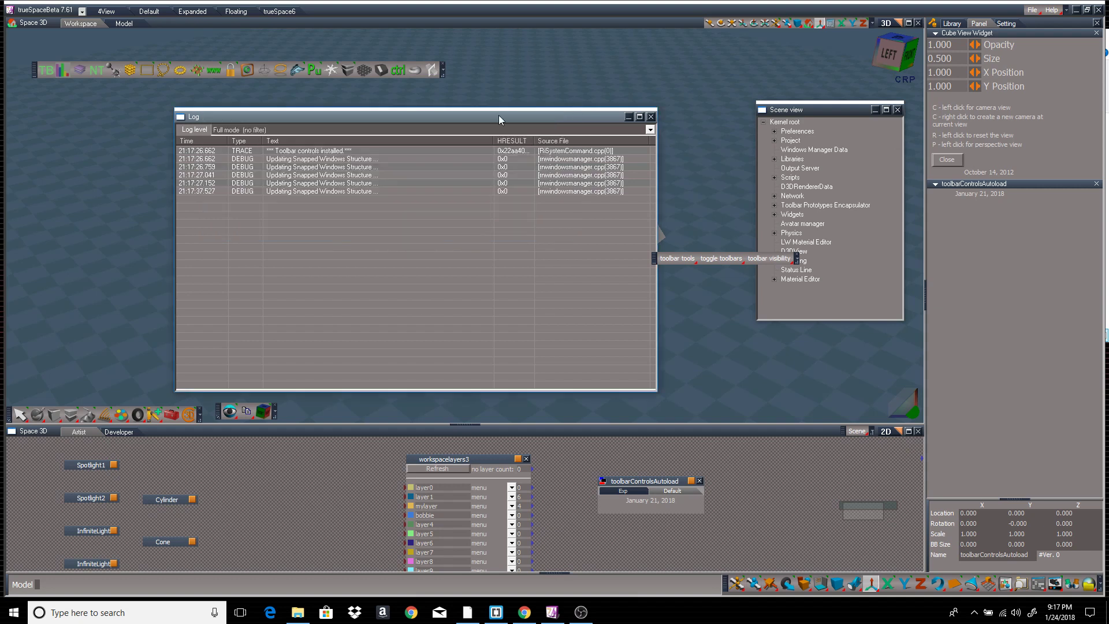
{"action": "left_click", "coordinate": [652, 116]}
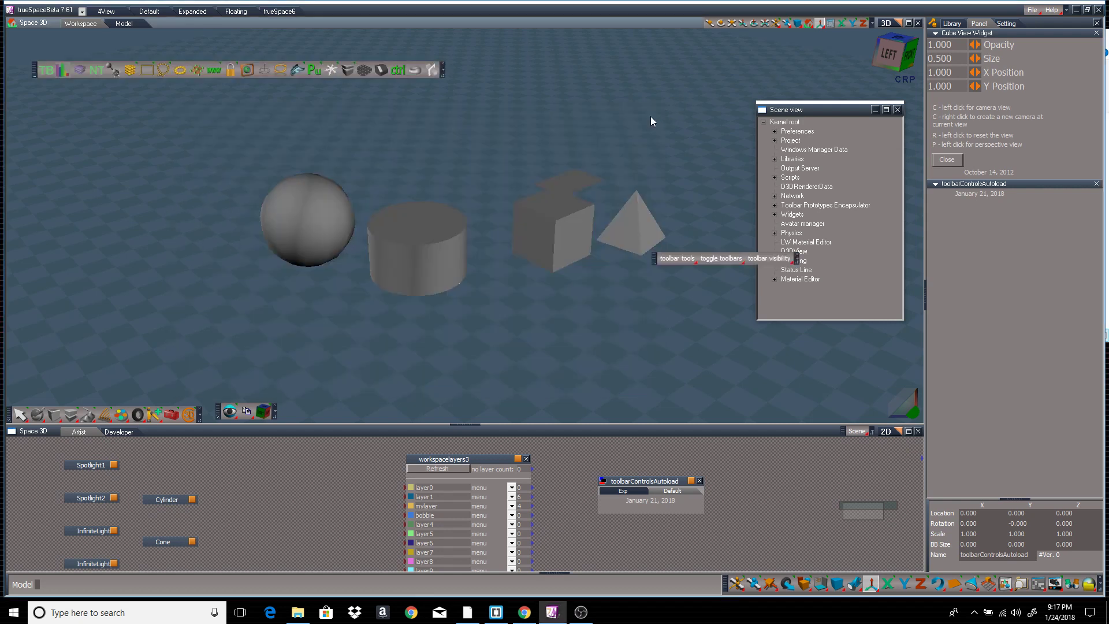
{"action": "left_click", "coordinate": [700, 481]}
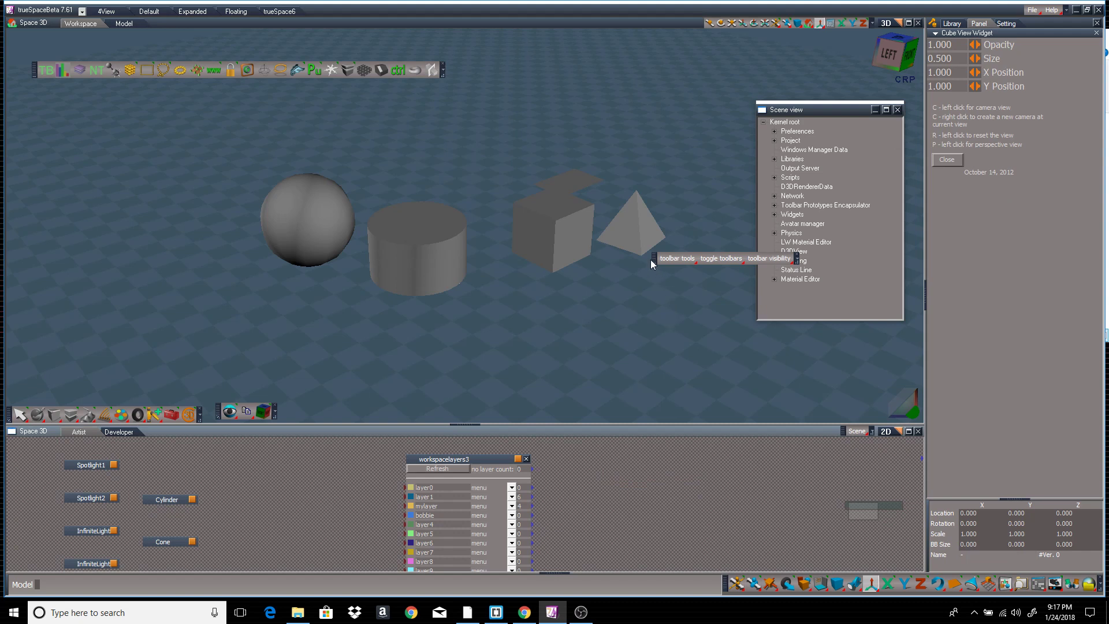
Close and reopen the floating toolbar manager, placing it above the objects in the 3D view.
{"action": "left_click_drag", "start_coordinate": [653, 258], "coordinate": [374, 140]}
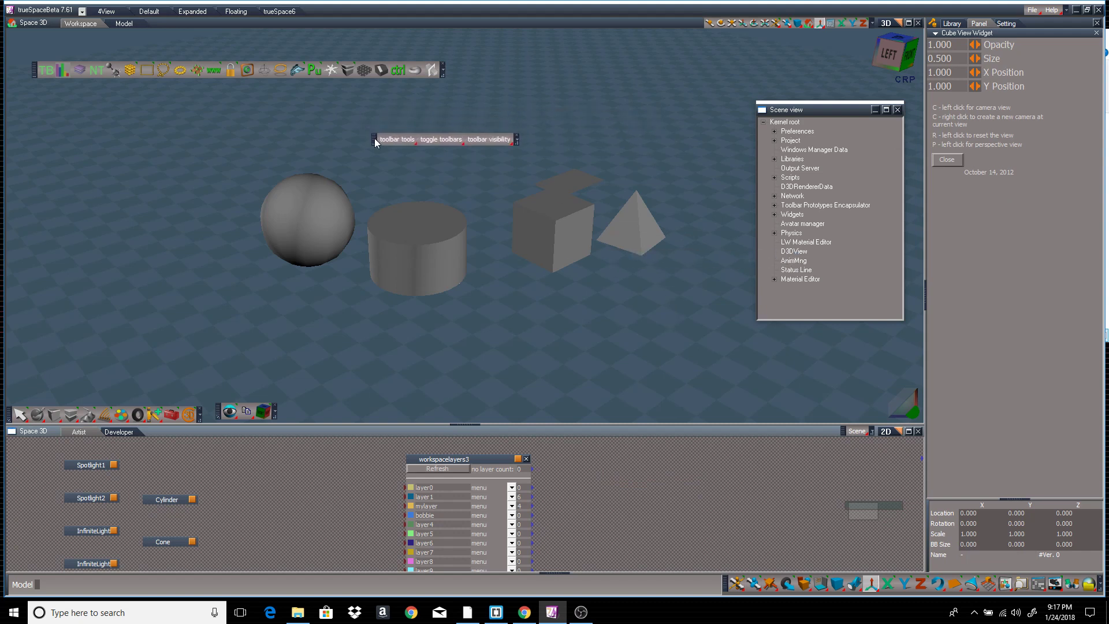
{"action": "left_click", "coordinate": [517, 134]}
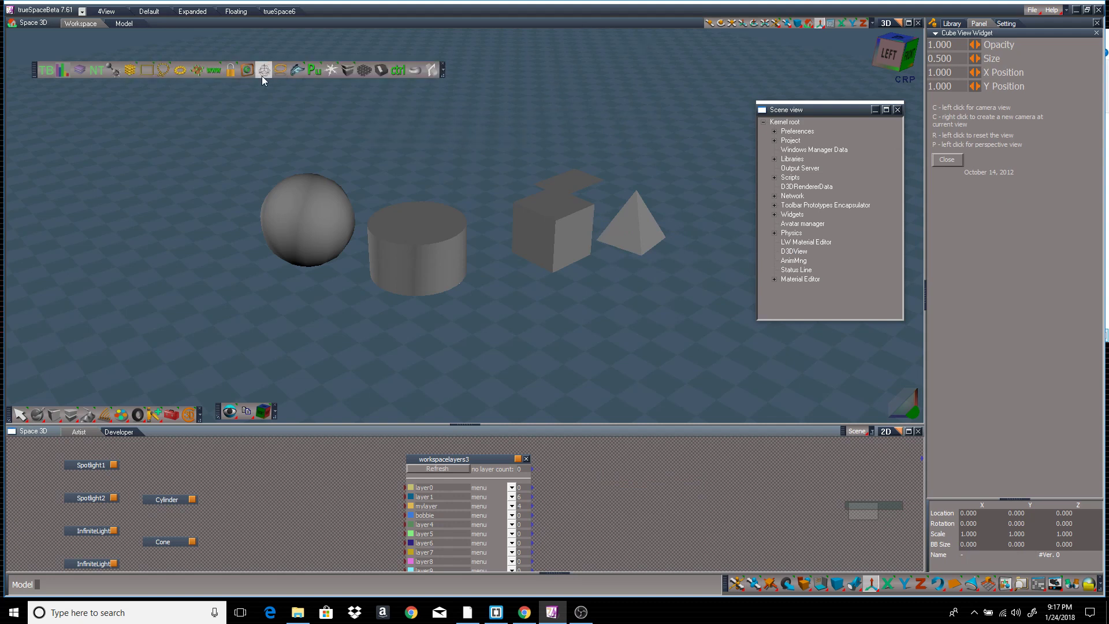
{"action": "left_click", "coordinate": [46, 70]}
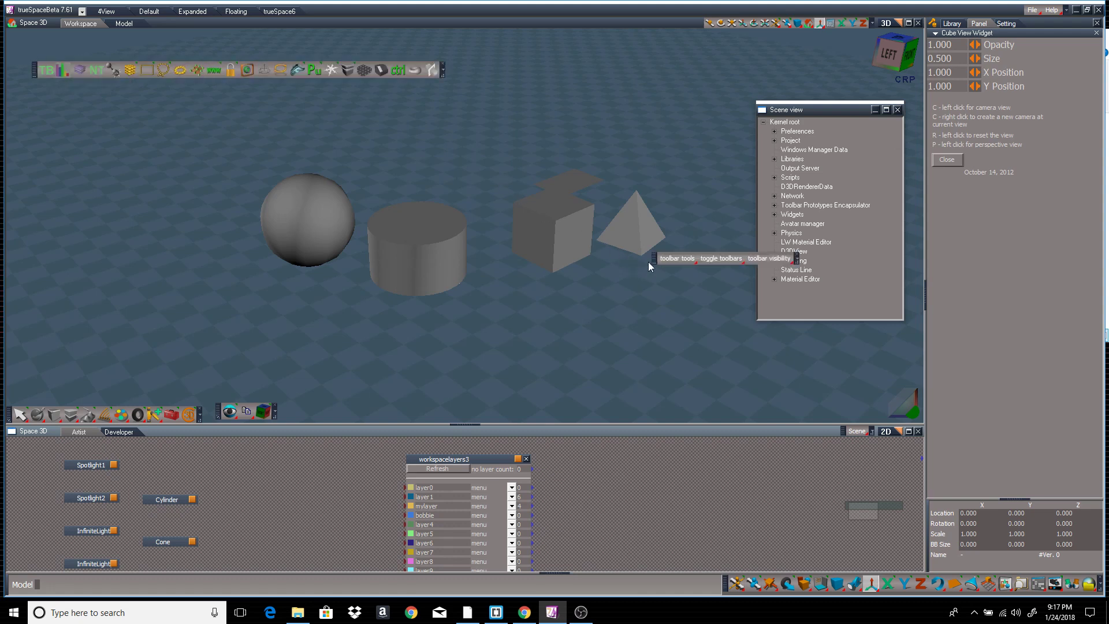
{"action": "left_click_drag", "start_coordinate": [653, 258], "coordinate": [457, 127]}
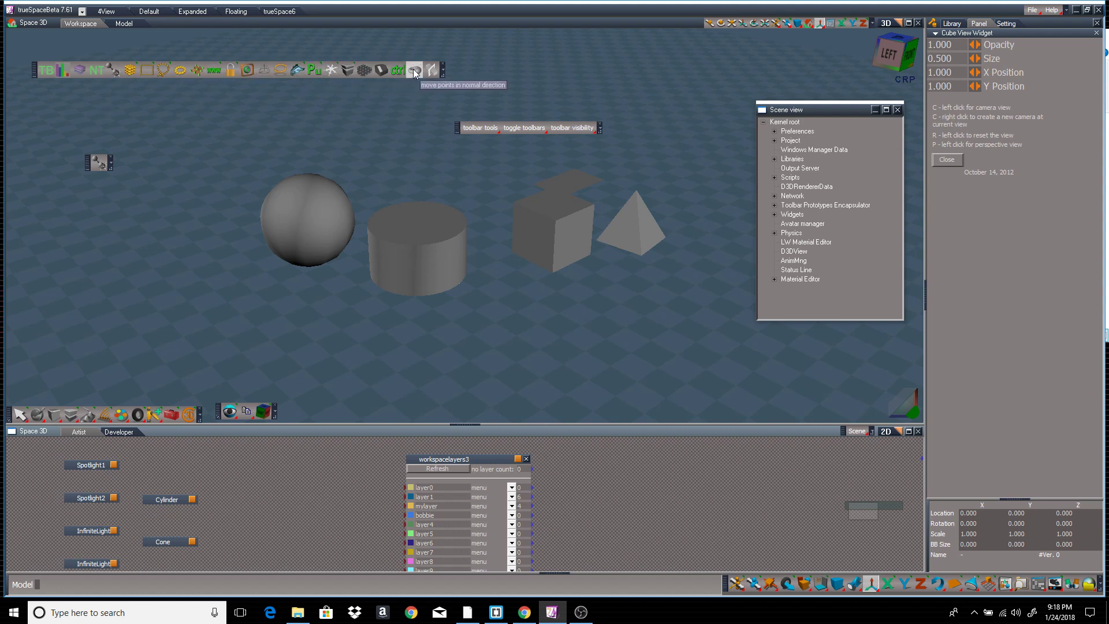
Build a custom toolbar with the Target and CTRL buttons and add it to the toggle list by changing its aspect to 1D.
{"action": "left_click_drag", "start_coordinate": [108, 165], "coordinate": [107, 164]}
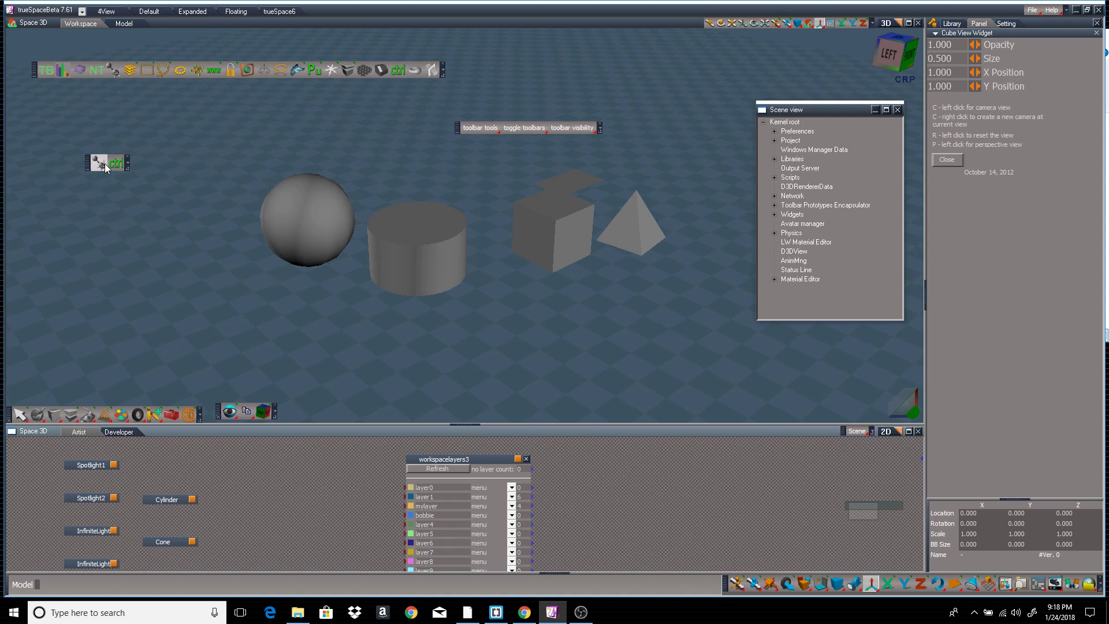
{"action": "left_click", "coordinate": [480, 127]}
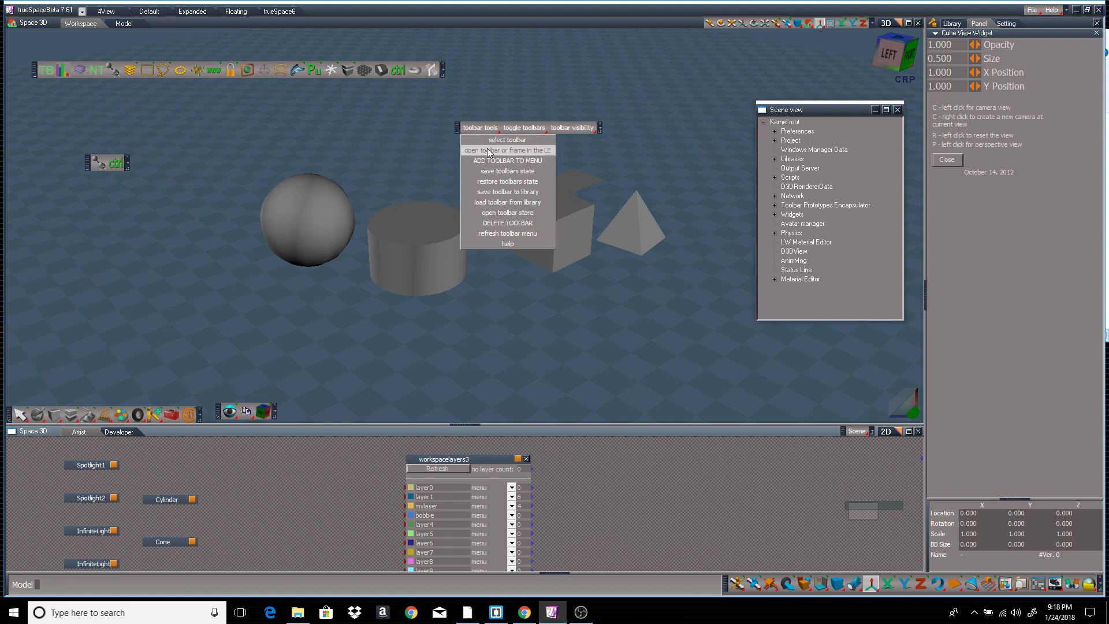
{"action": "left_click", "coordinate": [529, 128]}
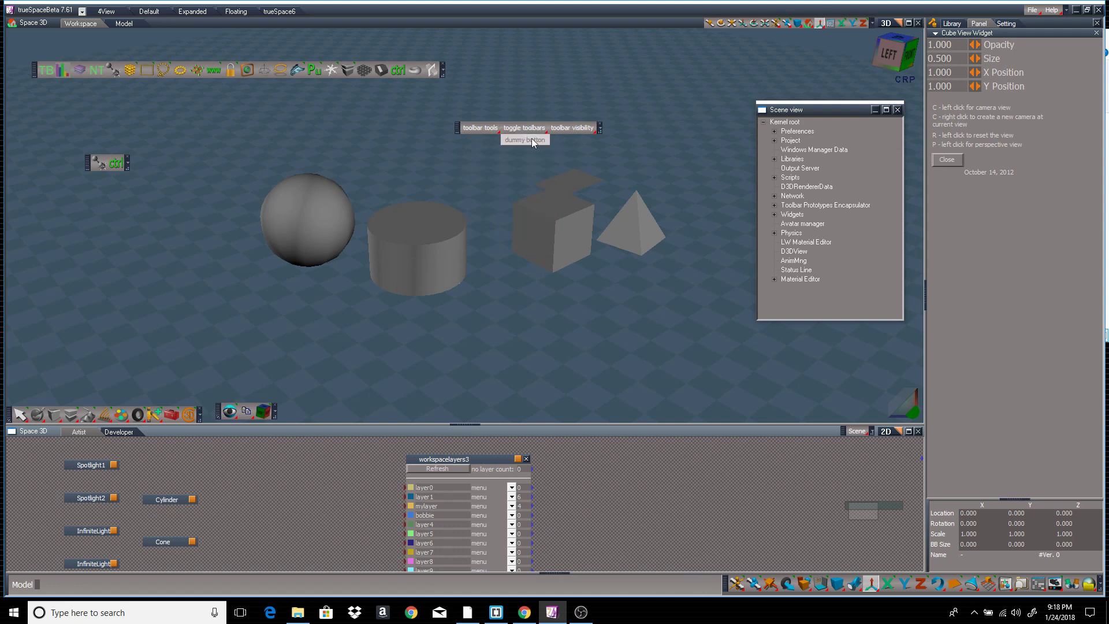
{"action": "left_click", "coordinate": [483, 128]}
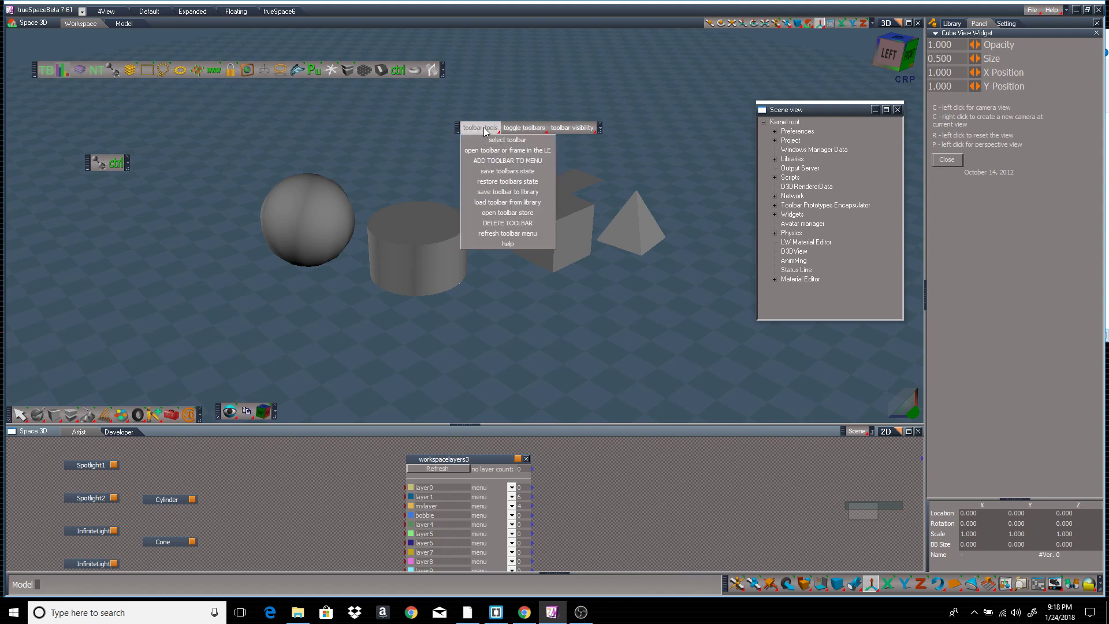
{"action": "left_click", "coordinate": [515, 161]}
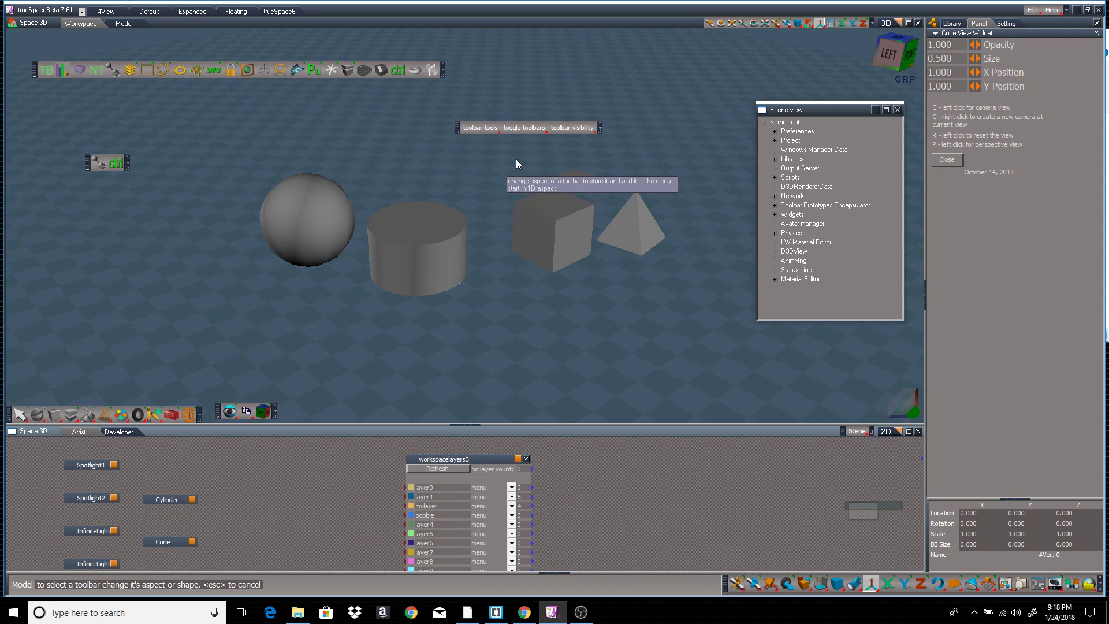
{"action": "left_click", "coordinate": [127, 165]}
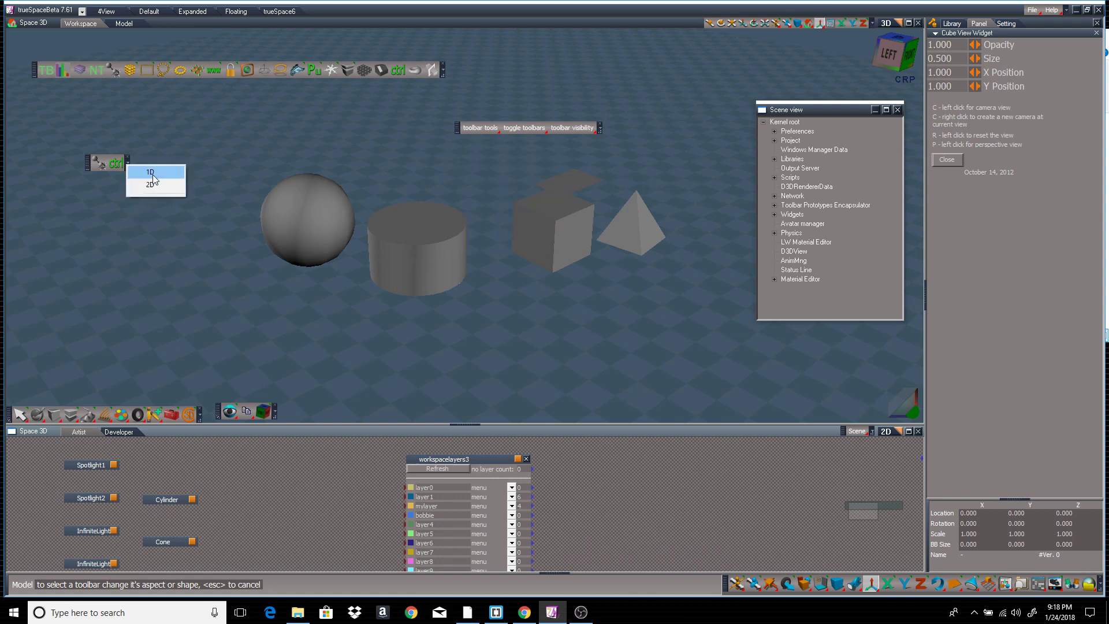
{"action": "left_click", "coordinate": [153, 172]}
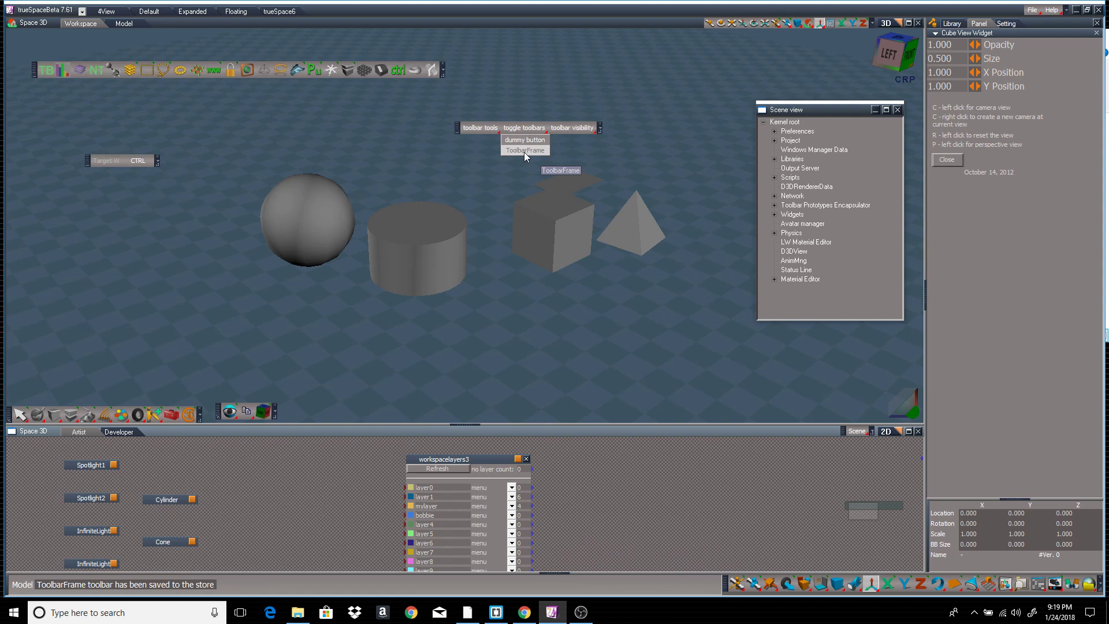
Select the custom toolbar's node by changing its aspect to 2D, and rename it TestModelFrame.
{"action": "left_click", "coordinate": [465, 127]}
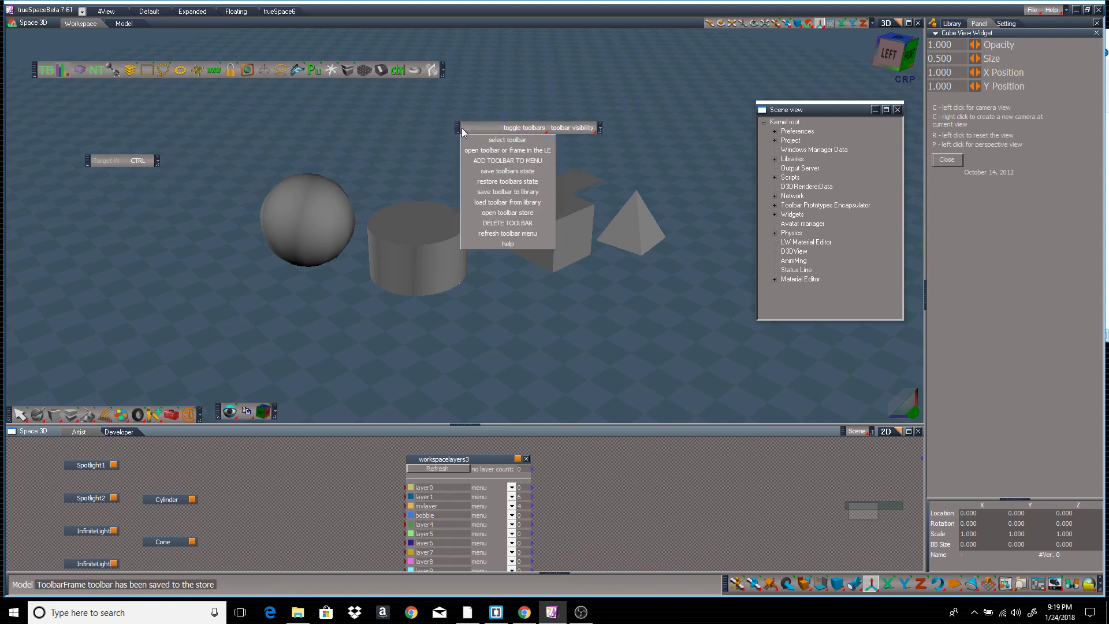
{"action": "left_click", "coordinate": [508, 140]}
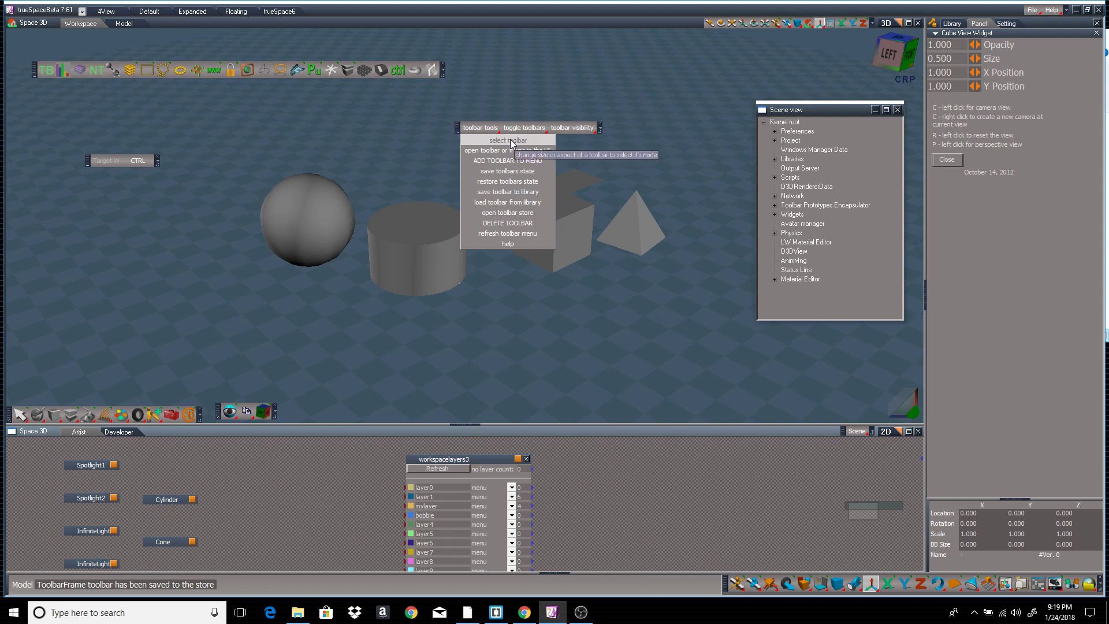
{"action": "left_click", "coordinate": [157, 161]}
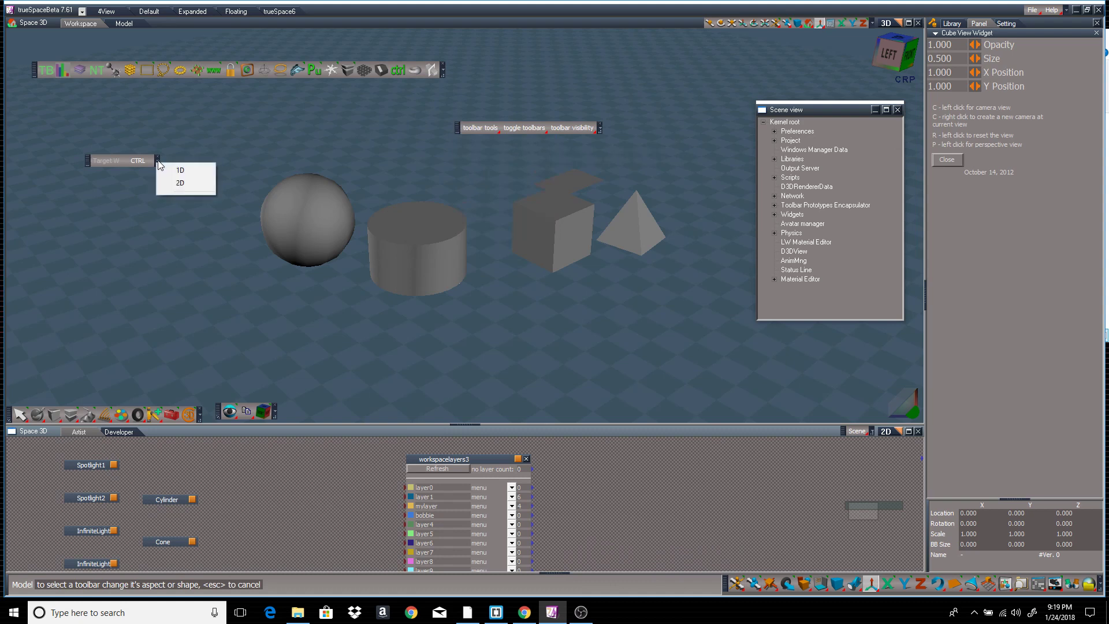
{"action": "left_click", "coordinate": [181, 183]}
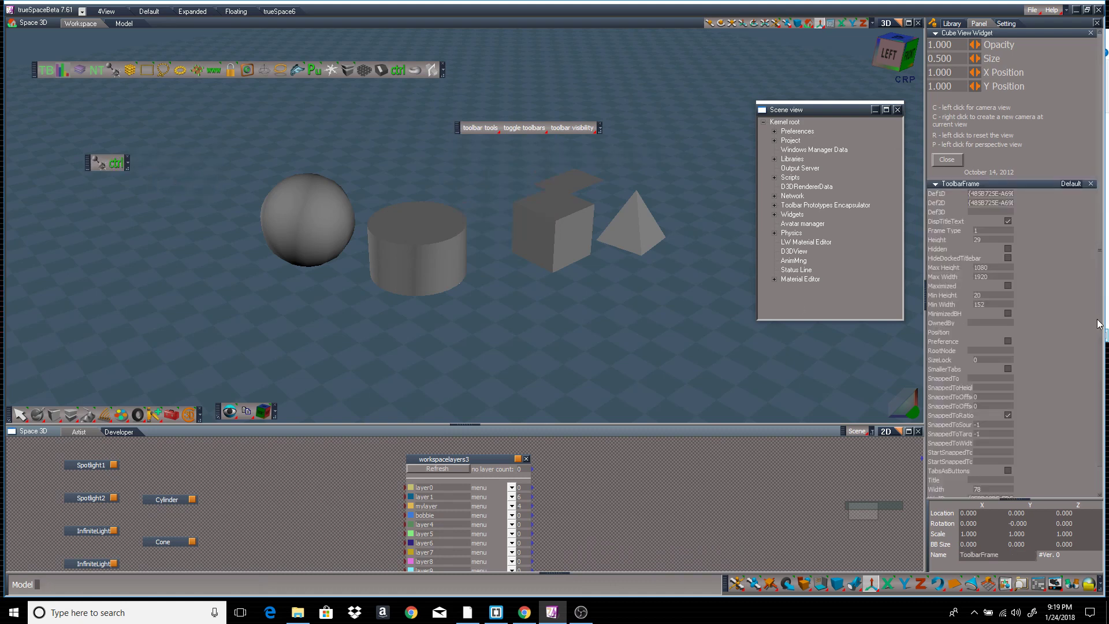
{"action": "left_click", "coordinate": [982, 557]}
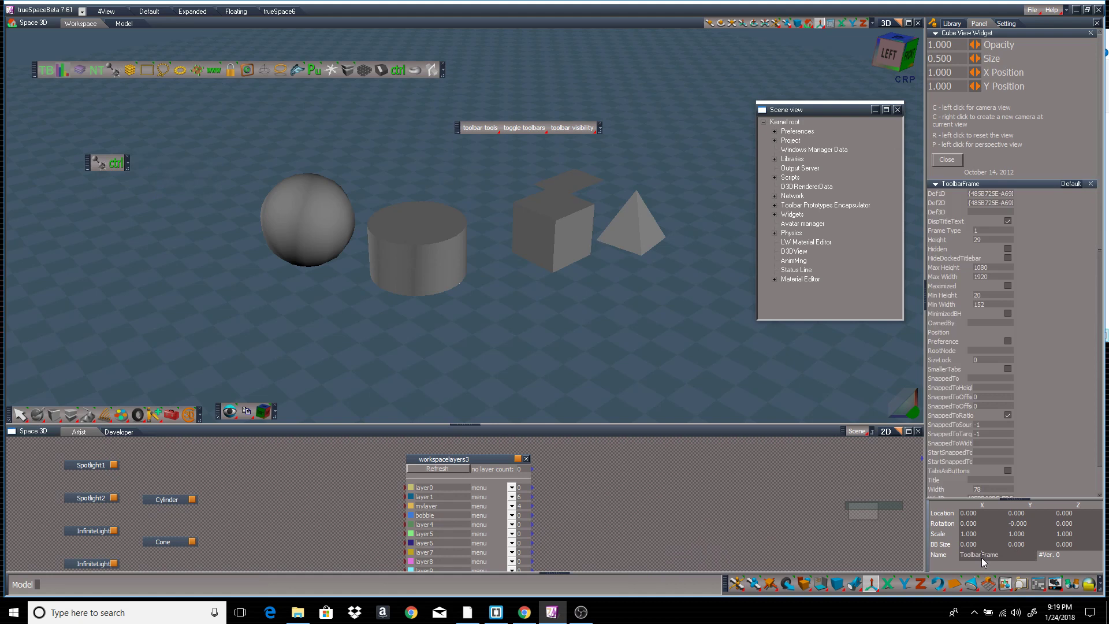
{"action": "type", "text": "Model"}
{"action": "type", "text": "Test"}
{"action": "key", "text": "Return"}
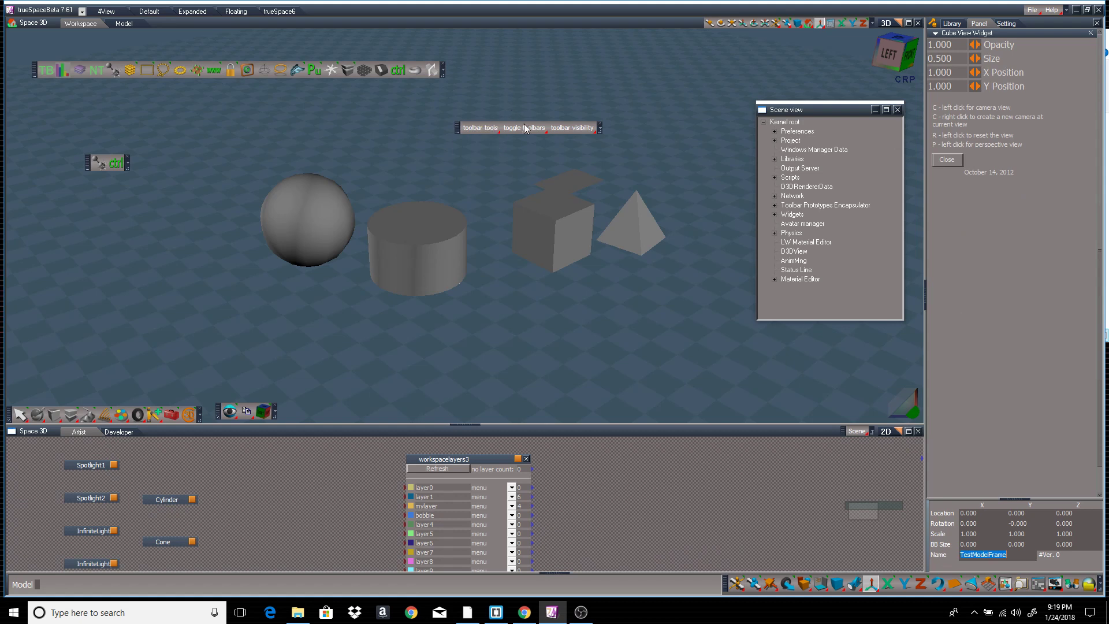
Add the TestModelFrame toolbar to the toggle list by reshaping it vertically, and check the stored entries.
{"action": "left_click", "coordinate": [474, 128]}
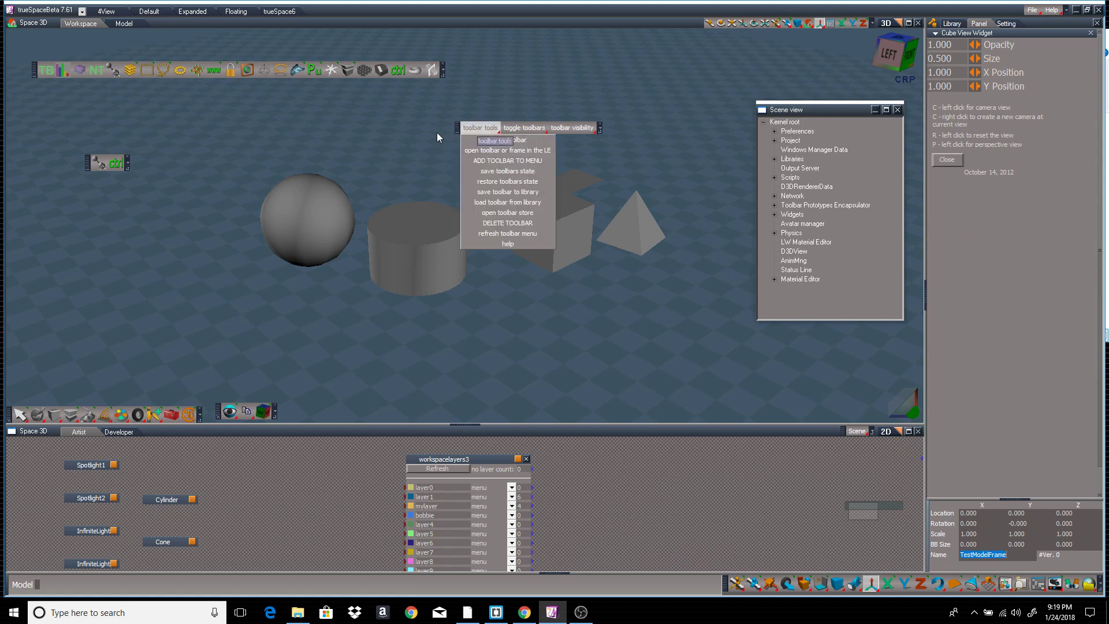
{"action": "left_click", "coordinate": [506, 160]}
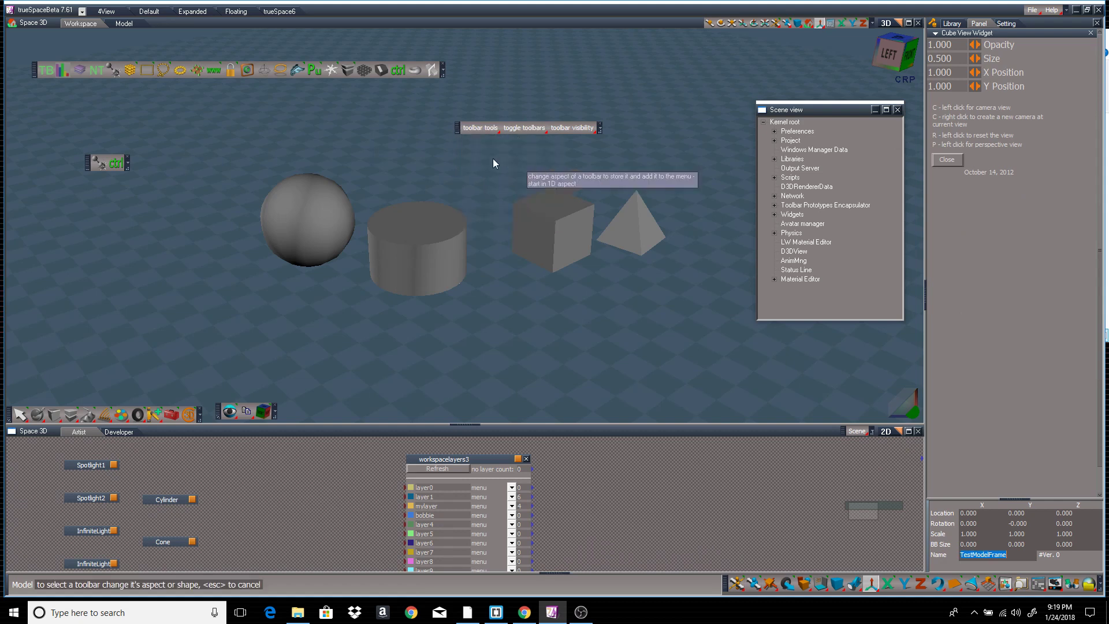
{"action": "left_click", "coordinate": [127, 169]}
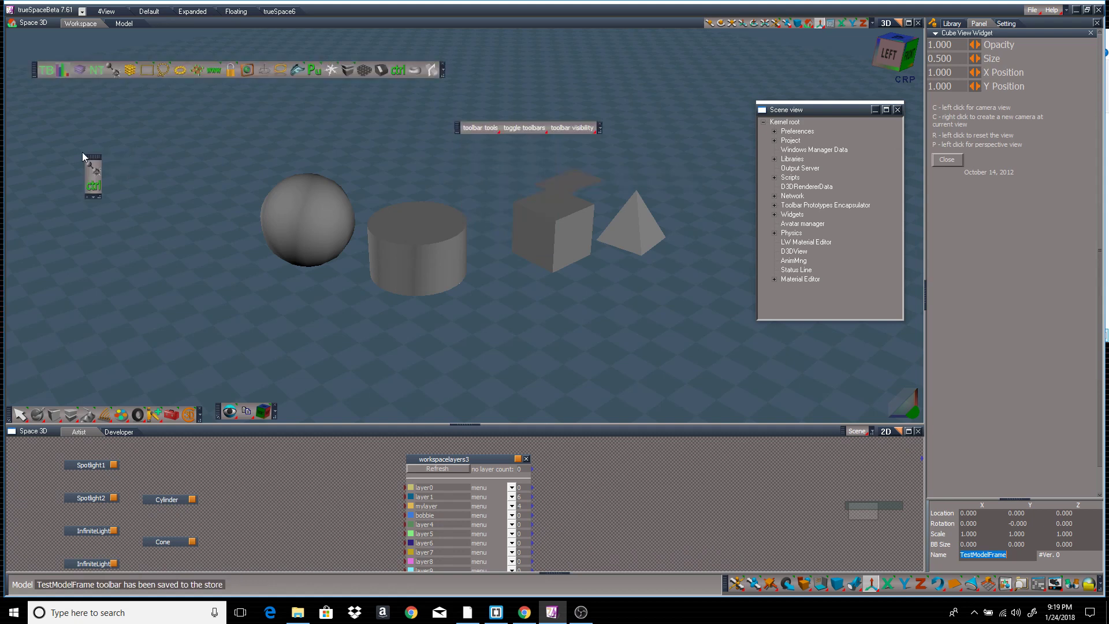
{"action": "left_click", "coordinate": [518, 128]}
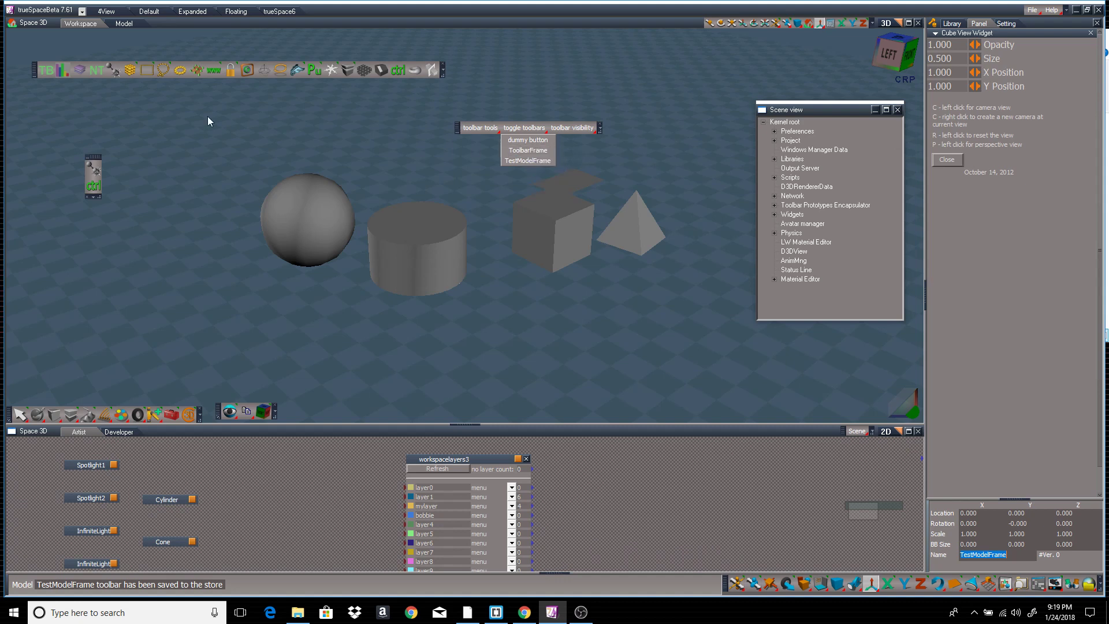
Hide the vertical custom toolbar and show the stored ToolbarFrame toolbar in the 3D view.
{"action": "left_click", "coordinate": [87, 197]}
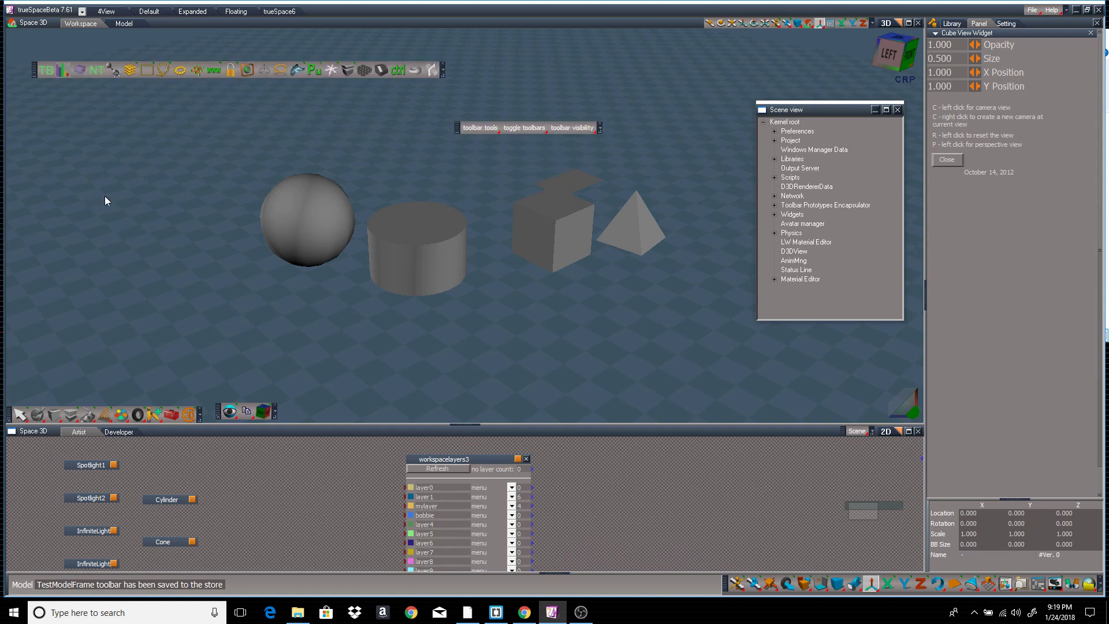
{"action": "left_click", "coordinate": [521, 129]}
{"action": "left_click", "coordinate": [536, 150]}
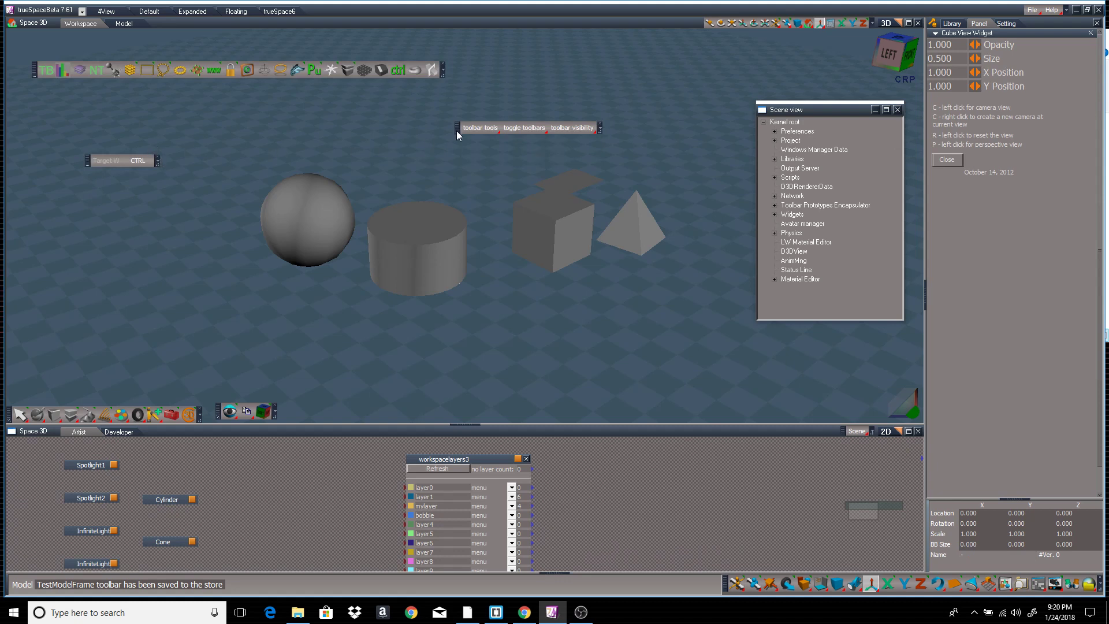
Permanently delete the ToolbarFrame toolbar by changing its aspect with the DELETE TOOLBAR tool.
{"action": "left_click", "coordinate": [473, 128]}
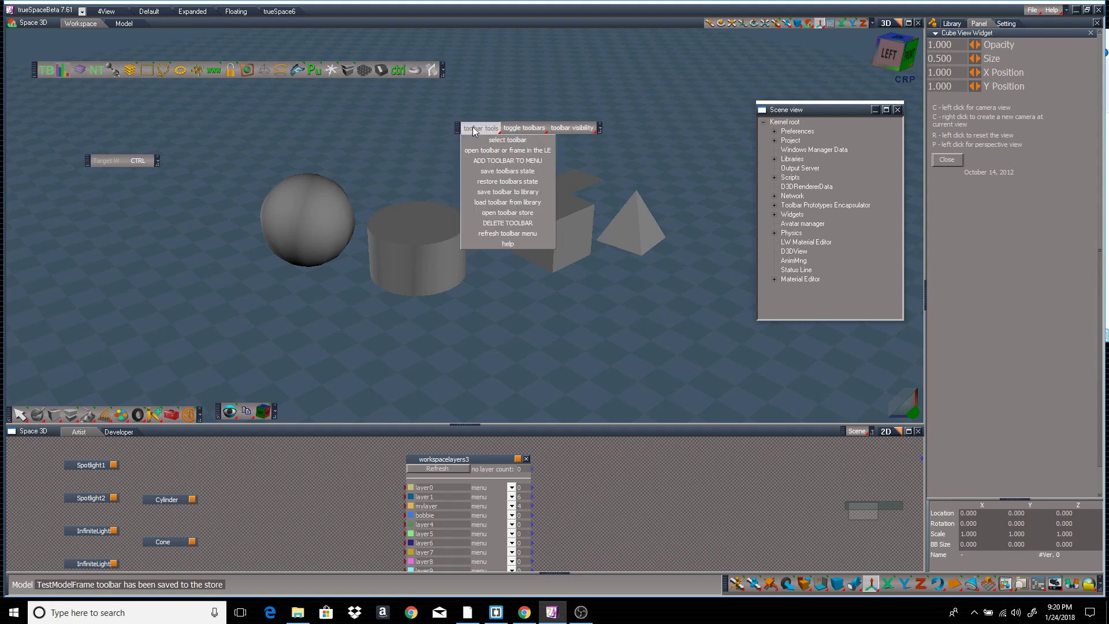
{"action": "left_click", "coordinate": [511, 222]}
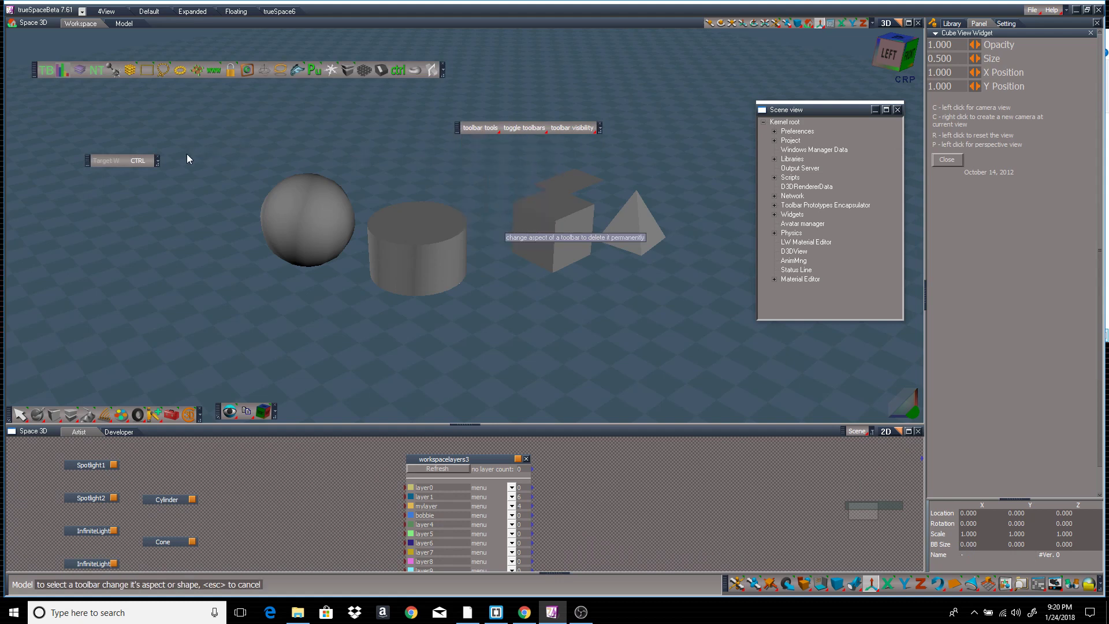
{"action": "left_click", "coordinate": [158, 164]}
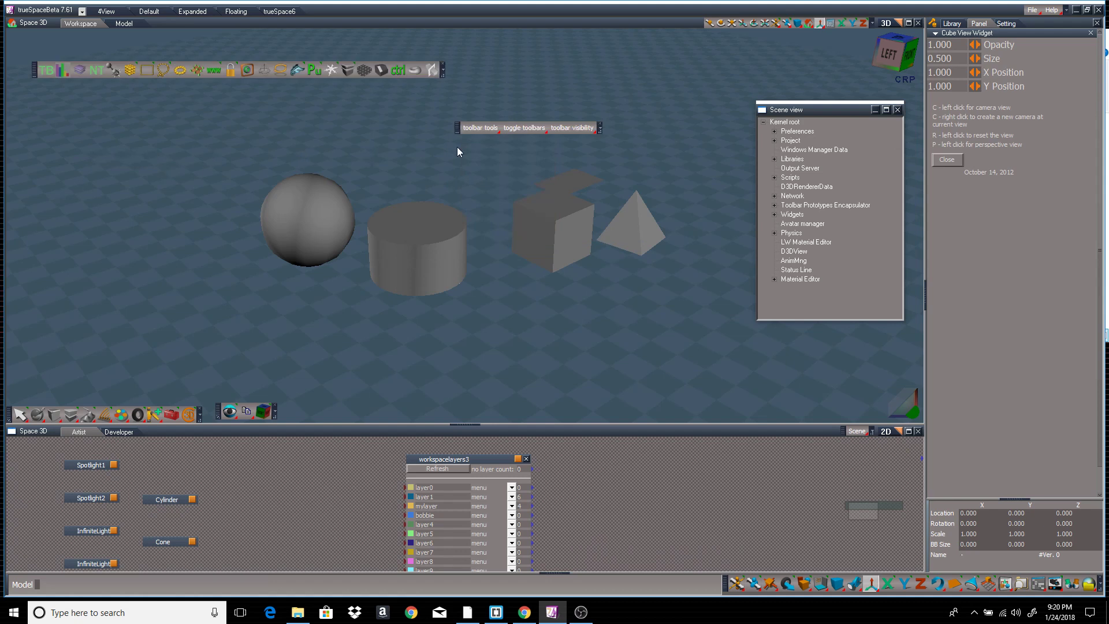
Show the stored TestModelFrame toolbar in the 3D view.
{"action": "left_click", "coordinate": [524, 127]}
{"action": "left_click", "coordinate": [527, 151]}
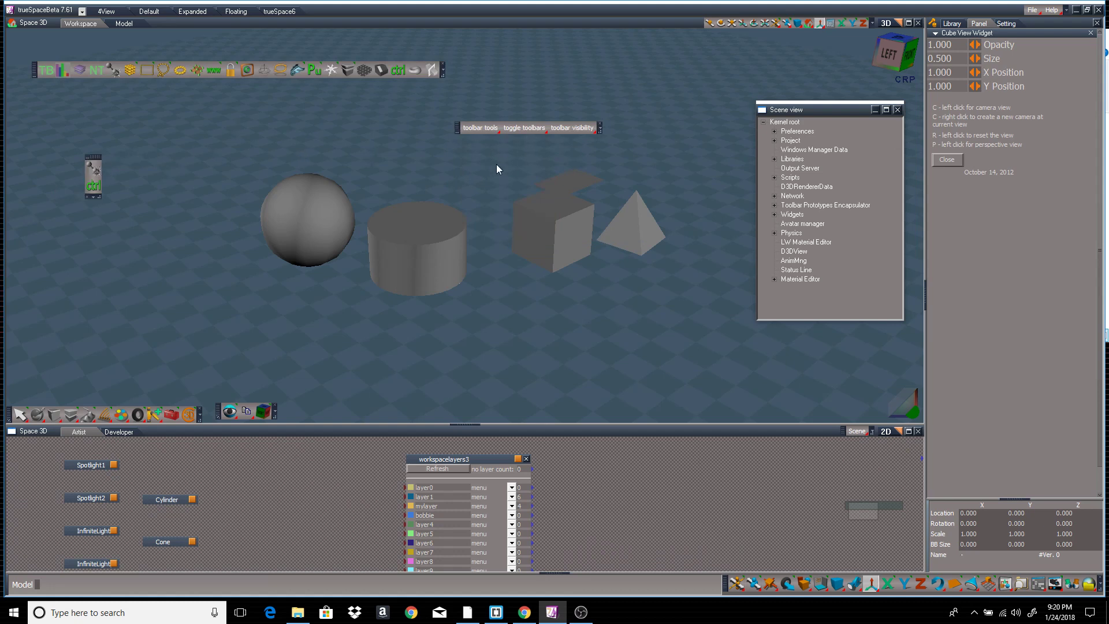
Save the TestModelFrame toolbar to the library by changing its aspect with the save toolbar to library tool.
{"action": "left_click", "coordinate": [476, 127]}
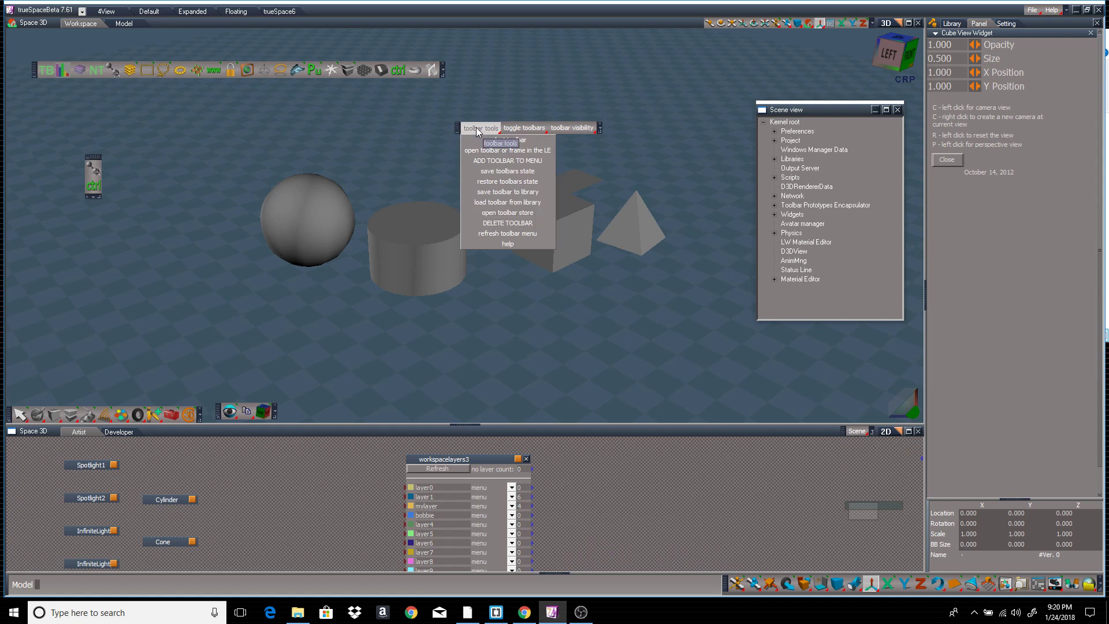
{"action": "left_click", "coordinate": [511, 192]}
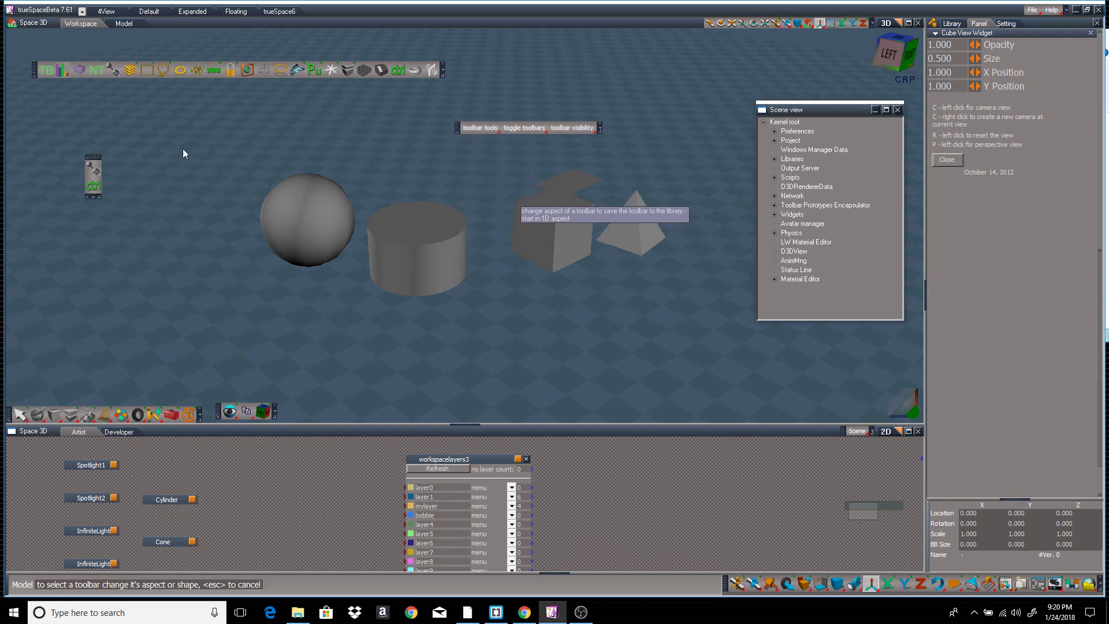
{"action": "left_click", "coordinate": [99, 197]}
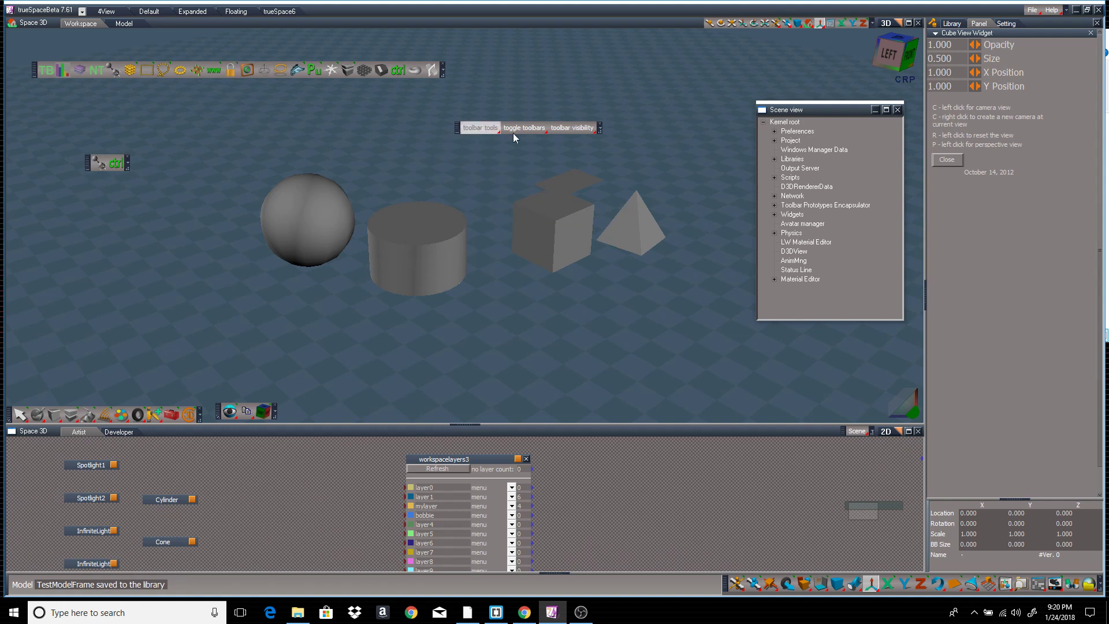
Load the Objects - UserToolbars library from the Library browser, show its items as a name list, and close the browser.
{"action": "left_click", "coordinate": [1011, 586]}
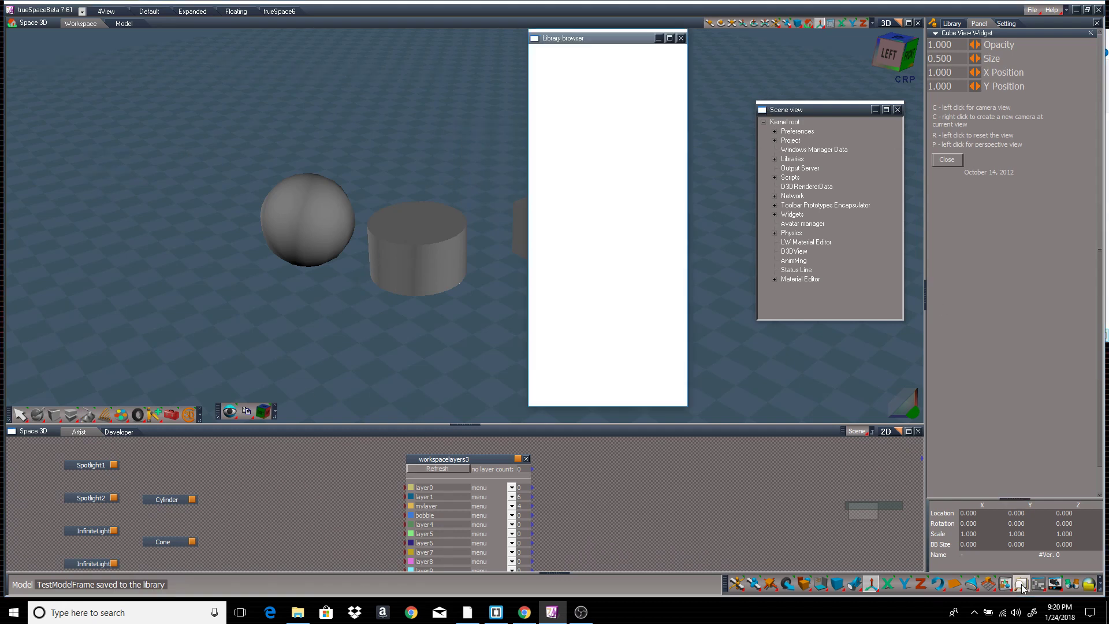
{"action": "left_click_drag", "start_coordinate": [681, 65], "coordinate": [689, 205]}
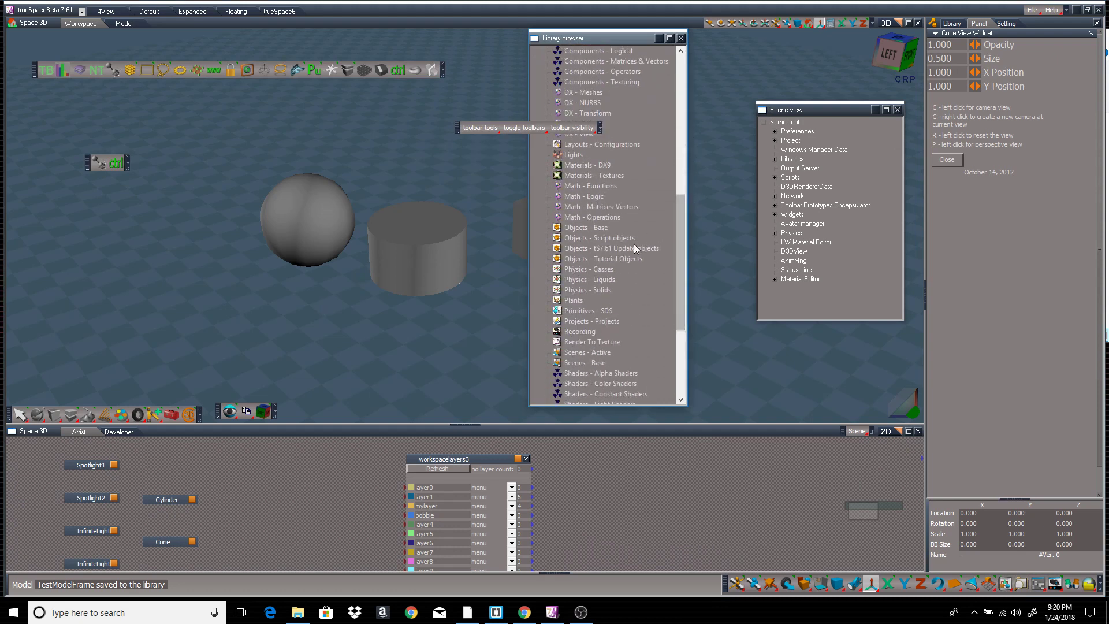
{"action": "left_click_drag", "start_coordinate": [677, 258], "coordinate": [684, 332]}
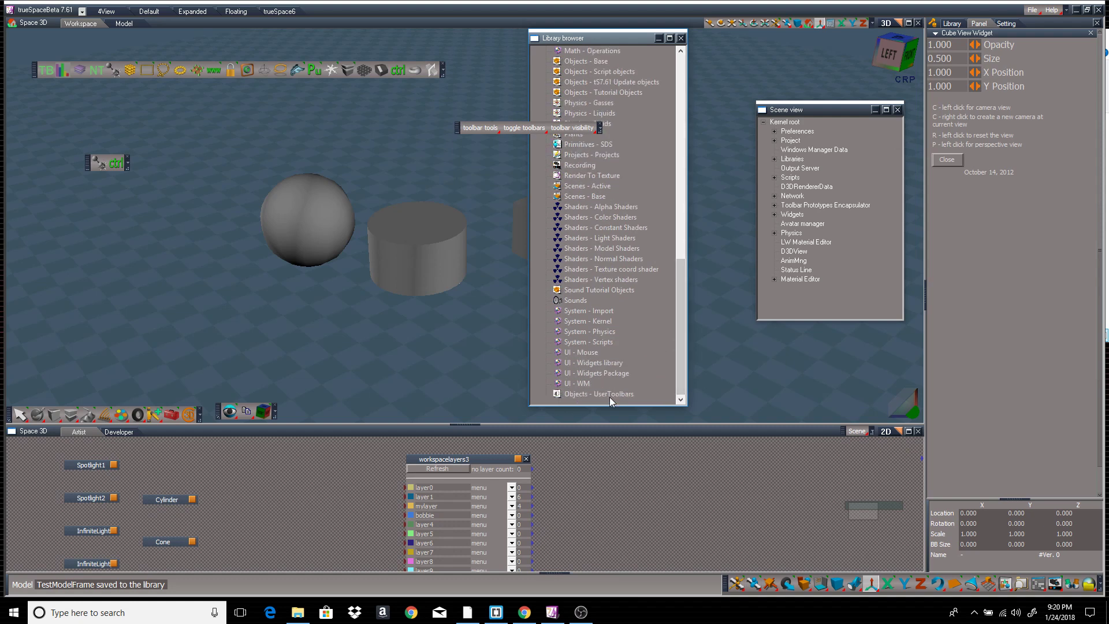
{"action": "left_click", "coordinate": [579, 395]}
{"action": "double_click", "coordinate": [578, 397]}
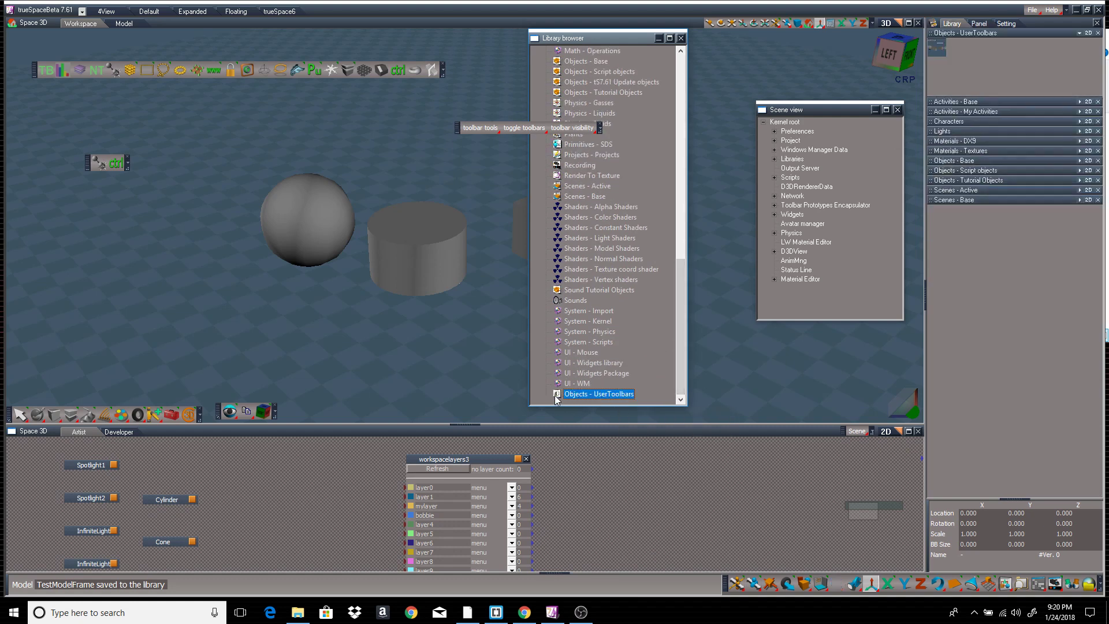
{"action": "left_click", "coordinate": [1089, 33]}
{"action": "left_click", "coordinate": [1088, 45]}
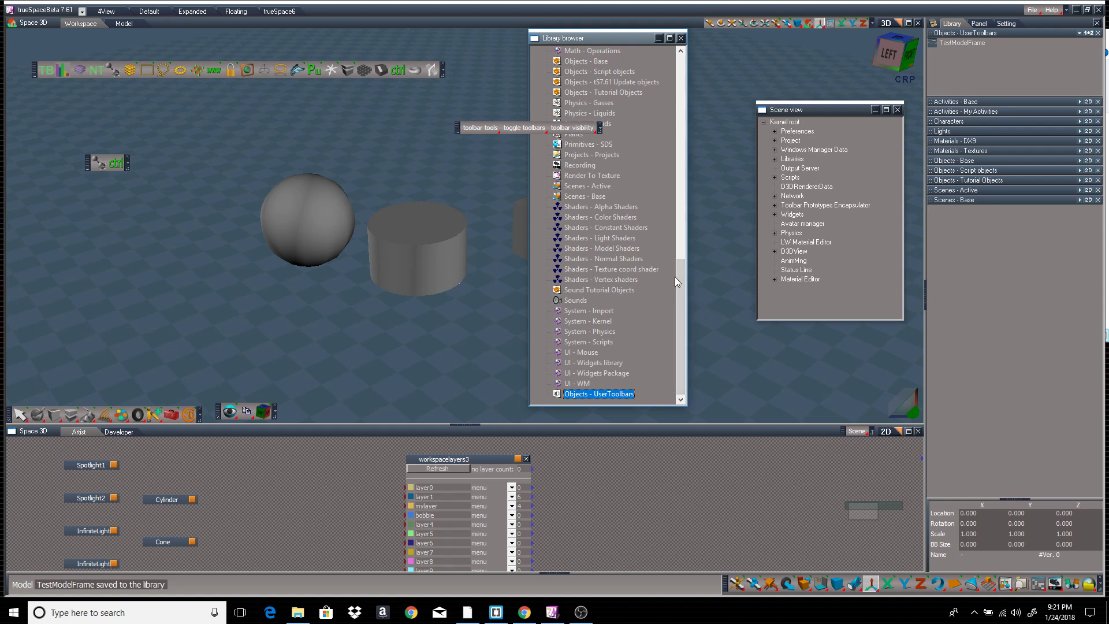
{"action": "mouse_move", "coordinate": [681, 291]}
{"action": "left_mouse_down"}
{"action": "mouse_move", "coordinate": [685, 77]}
{"action": "mouse_move", "coordinate": [689, 310]}
{"action": "left_mouse_up"}
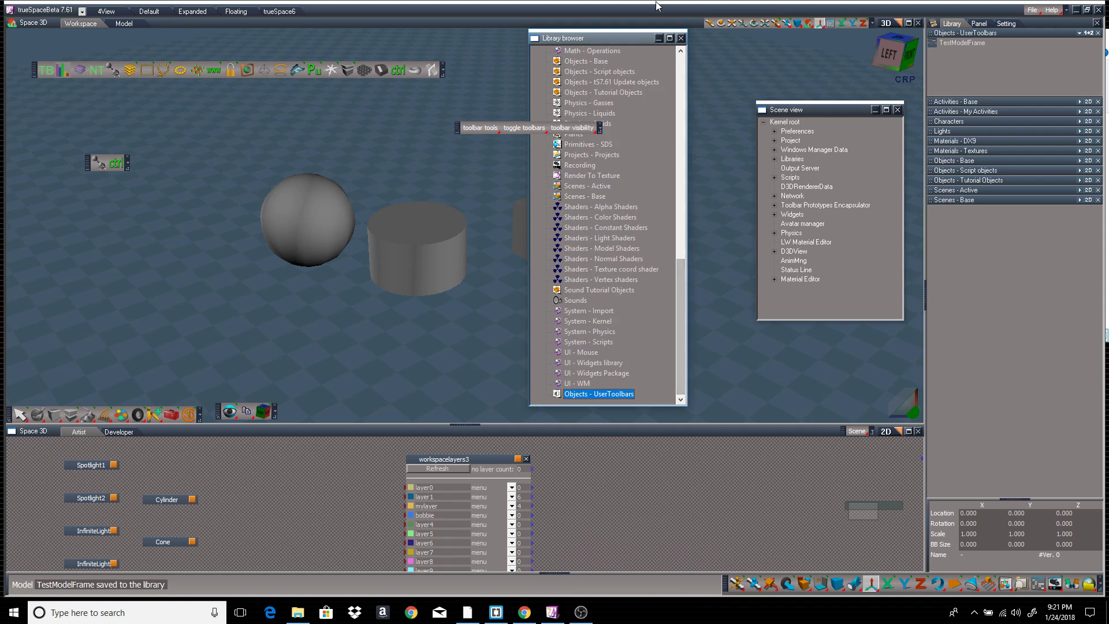
{"action": "left_click", "coordinate": [680, 38]}
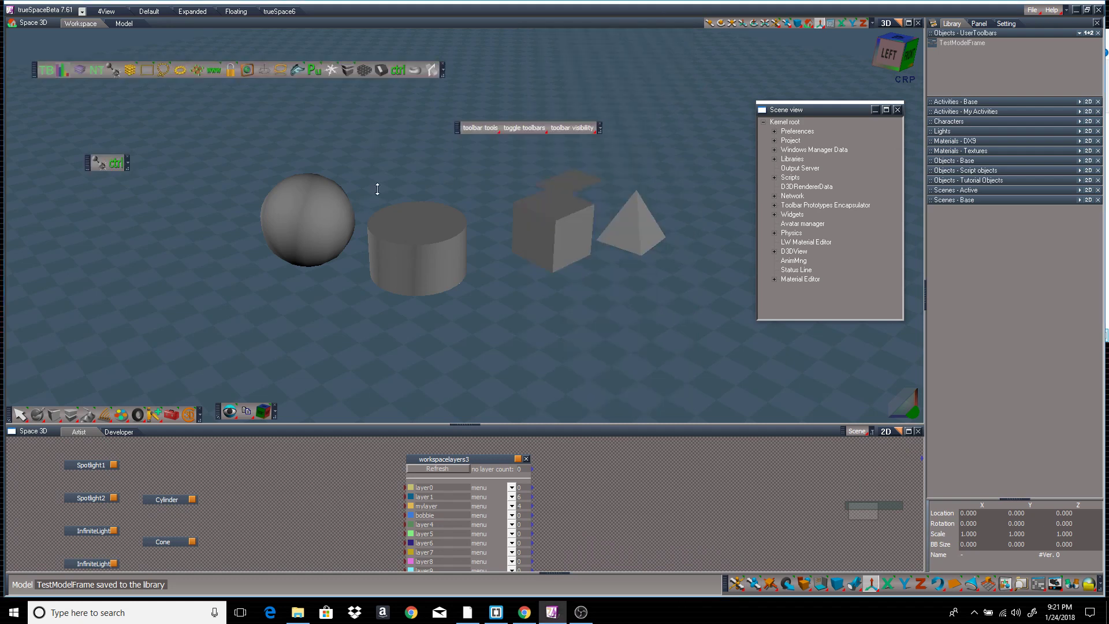
Build a new custom toolbar in the 3D view from the yellow stack, ring and radial array tools, beside the TestModelFrame toolbar.
{"action": "left_click", "coordinate": [487, 131]}
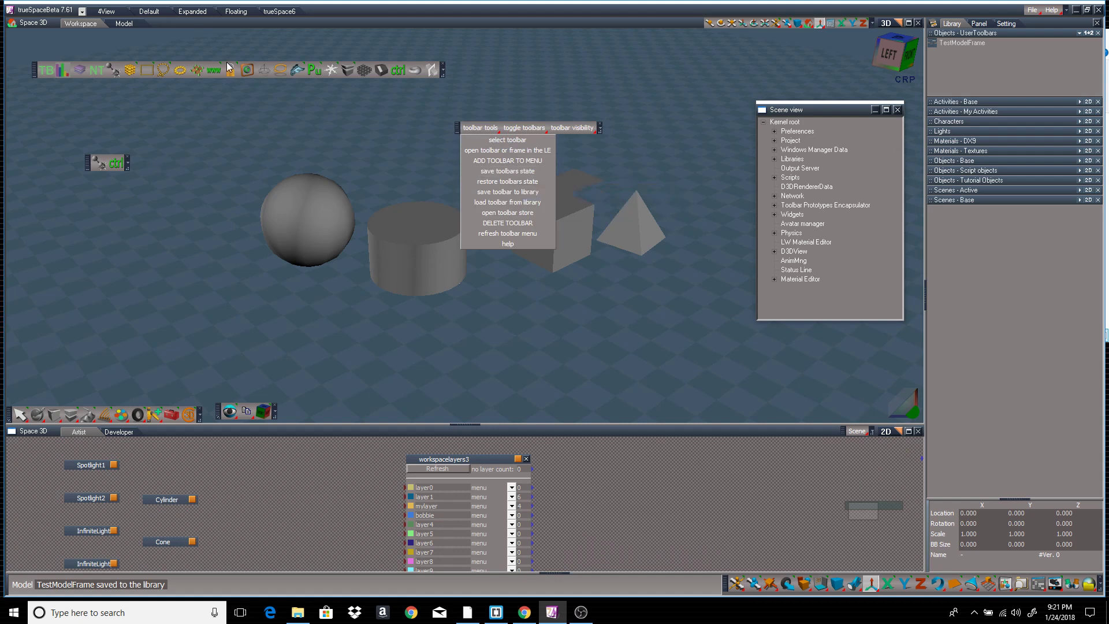
{"action": "left_click", "coordinate": [128, 70]}
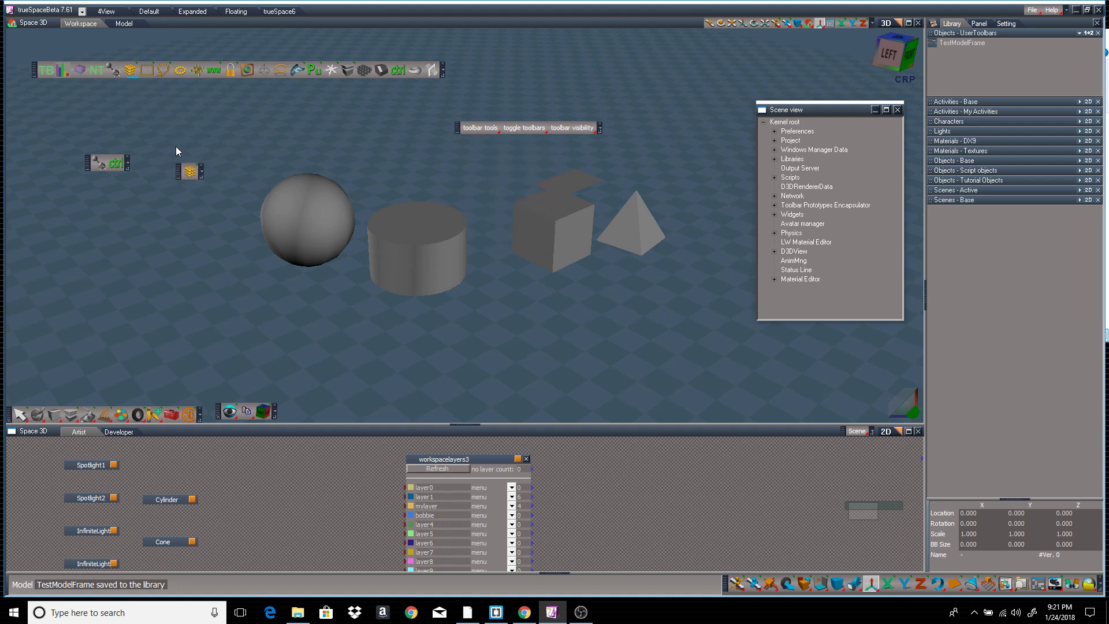
{"action": "left_click_drag", "start_coordinate": [181, 66], "coordinate": [199, 173]}
{"action": "left_click_drag", "start_coordinate": [176, 170], "coordinate": [173, 164]}
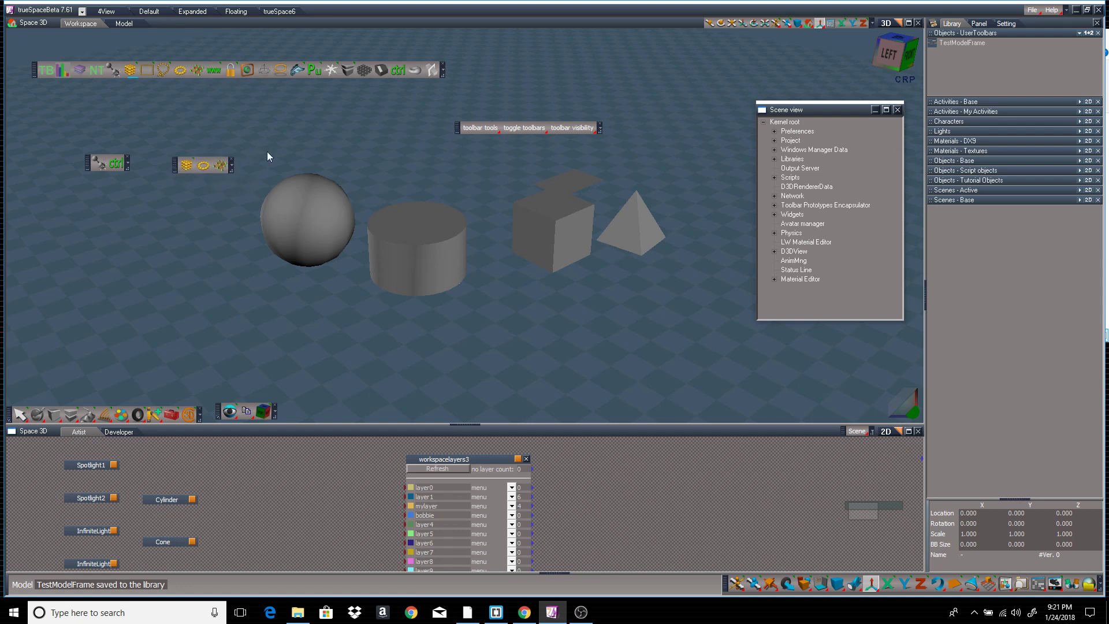
Select the new three-icon toolbar by changing its aspect and rename it TestArrayFrame.
{"action": "left_click", "coordinate": [484, 128]}
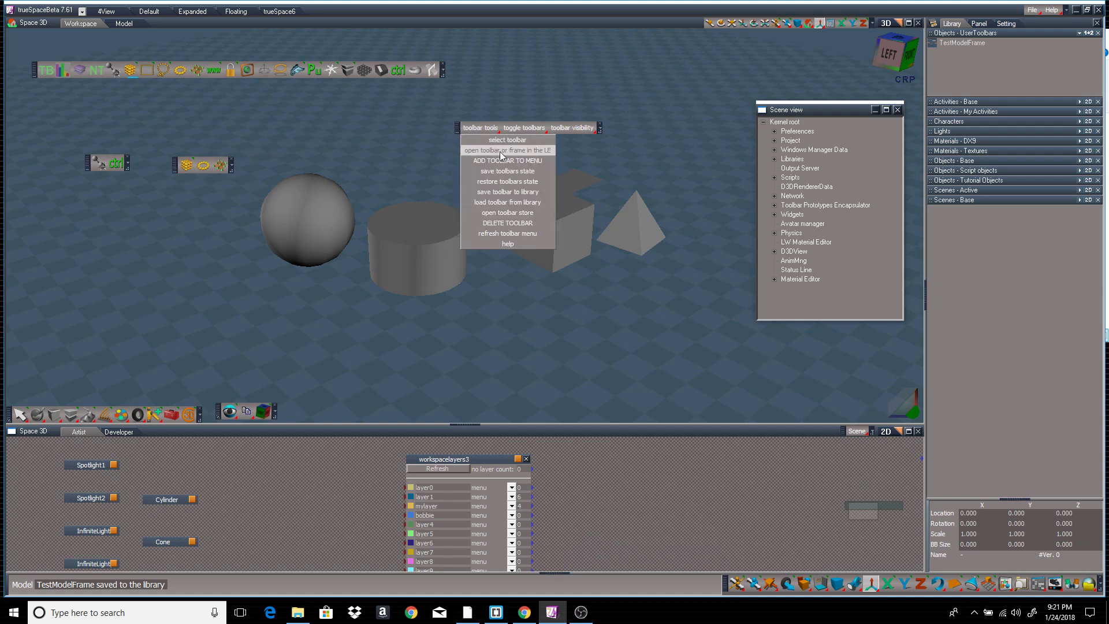
{"action": "left_click", "coordinate": [511, 142]}
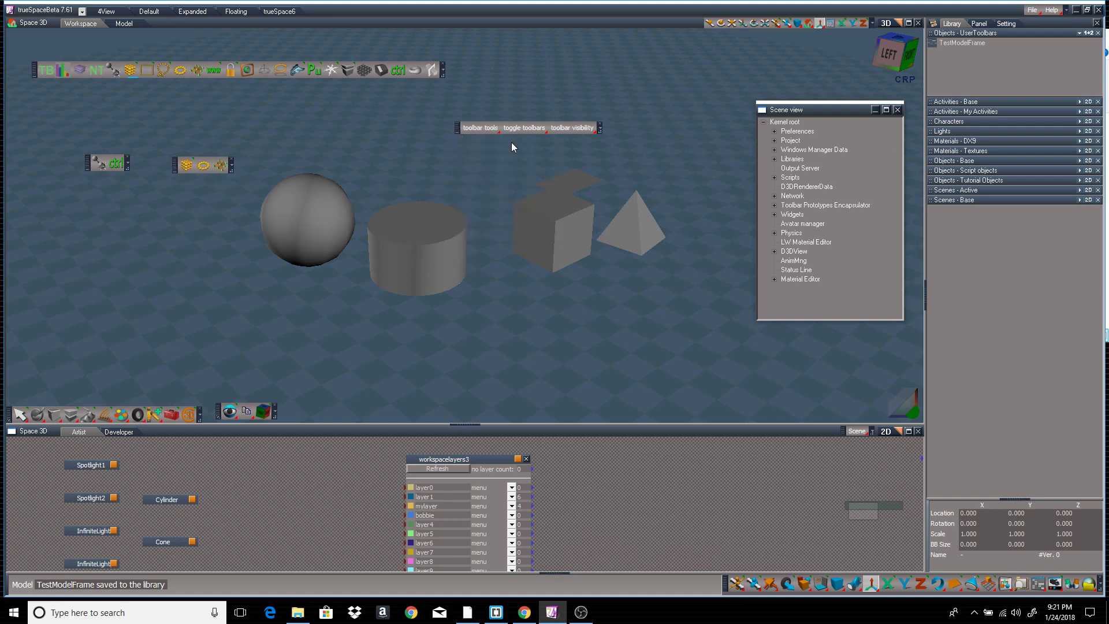
{"action": "left_click", "coordinate": [232, 171]}
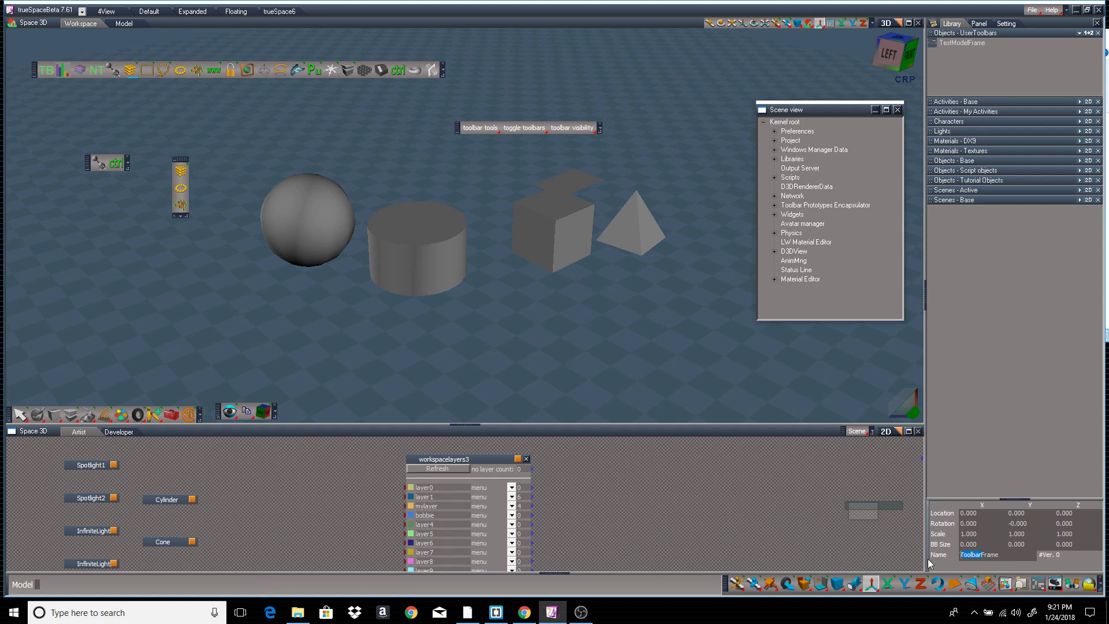
{"action": "type", "text": "TestArray"}
{"action": "double_click", "coordinate": [990, 555]}
Add the TestArrayFrame toolbar to the toggle list by changing its aspect, and check the listed entries.
{"action": "left_click", "coordinate": [478, 128]}
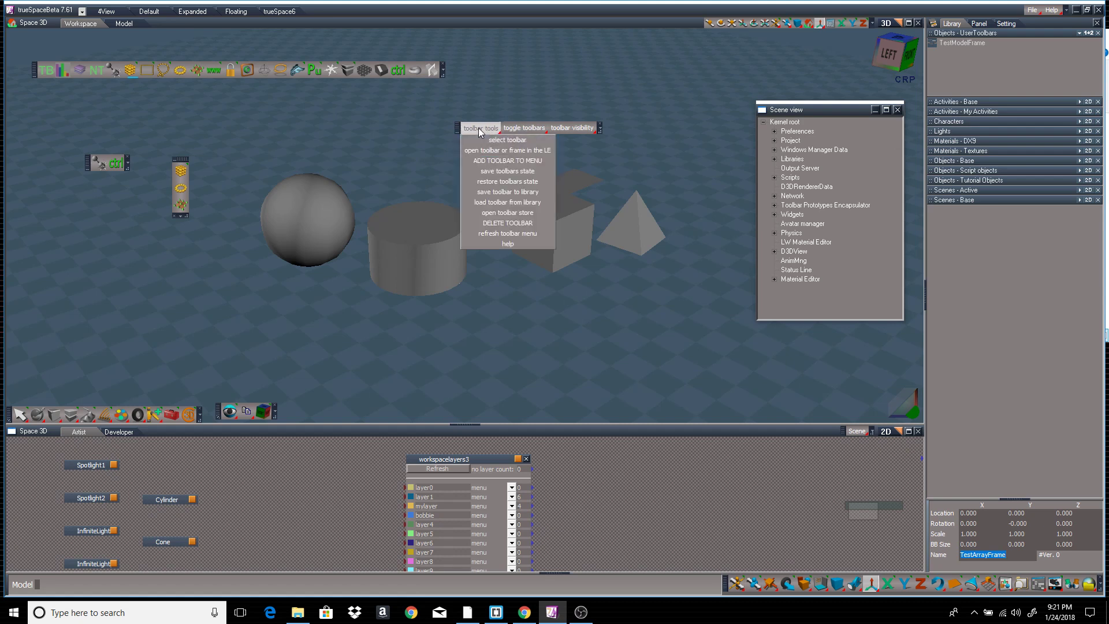
{"action": "left_click", "coordinate": [501, 161]}
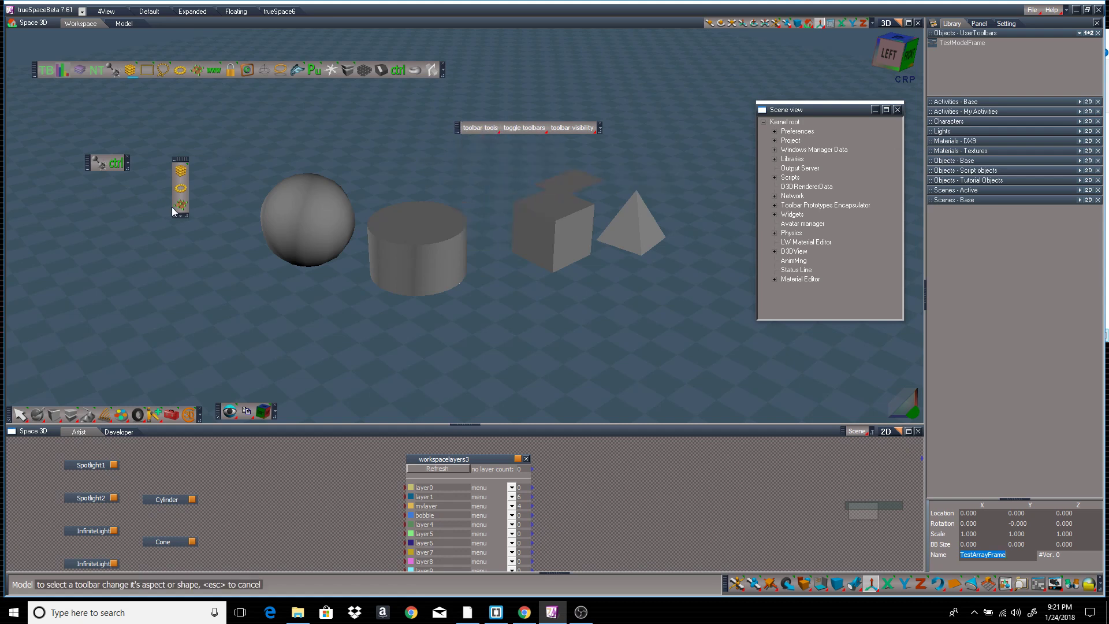
{"action": "left_click", "coordinate": [186, 216]}
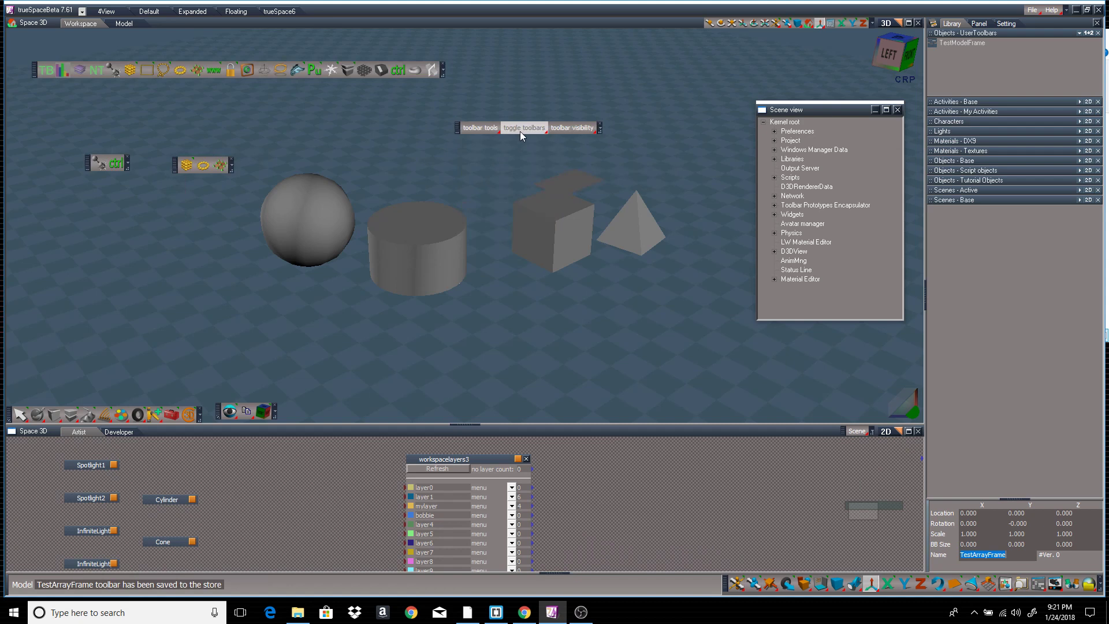
{"action": "left_click", "coordinate": [520, 129]}
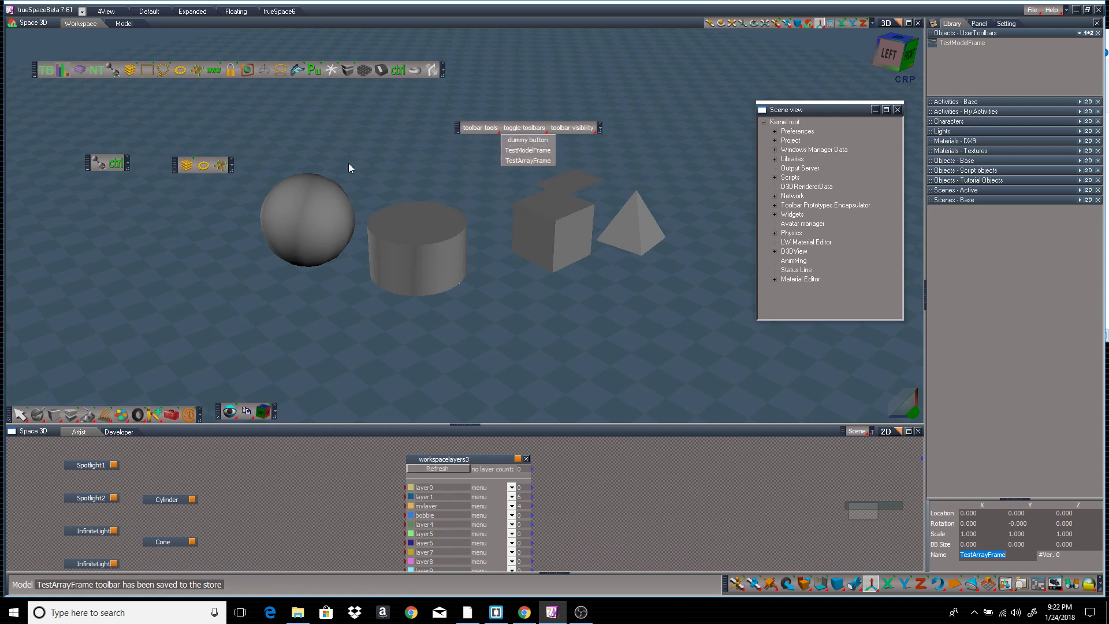
{"action": "left_click", "coordinate": [94, 202]}
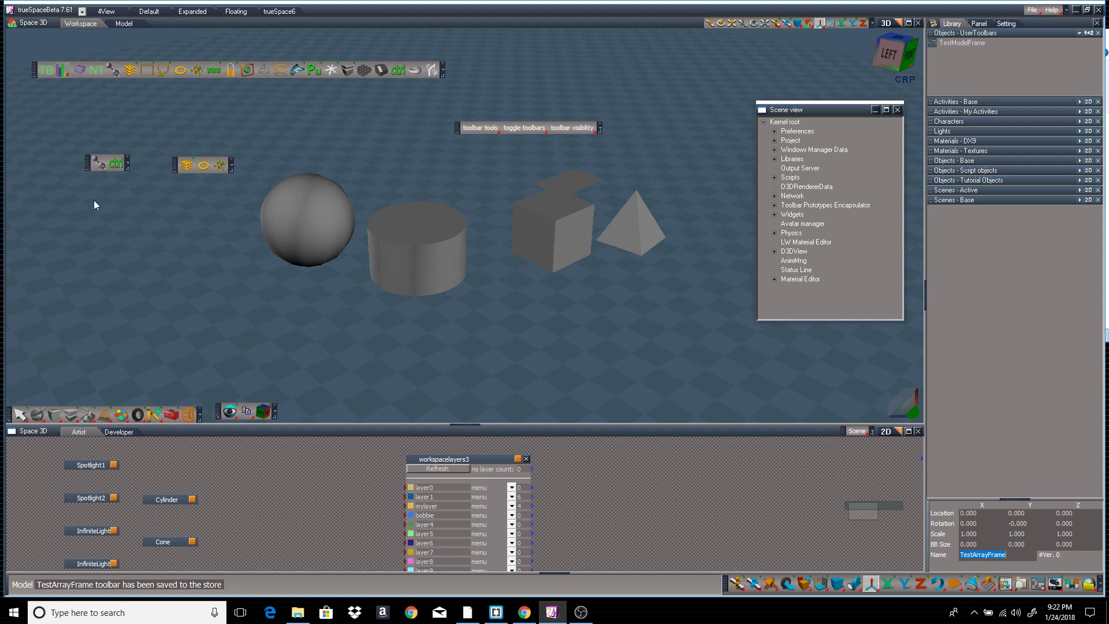
Arrange the TestArrayFrame toolbar above the TestModelFrame toolbar near the sphere and save the toolbars state.
{"action": "left_click_drag", "start_coordinate": [88, 169], "coordinate": [168, 205]}
{"action": "mouse_move", "coordinate": [171, 165]}
{"action": "left_mouse_down"}
{"action": "mouse_move", "coordinate": [164, 171]}
{"action": "mouse_move", "coordinate": [165, 154]}
{"action": "left_mouse_up"}
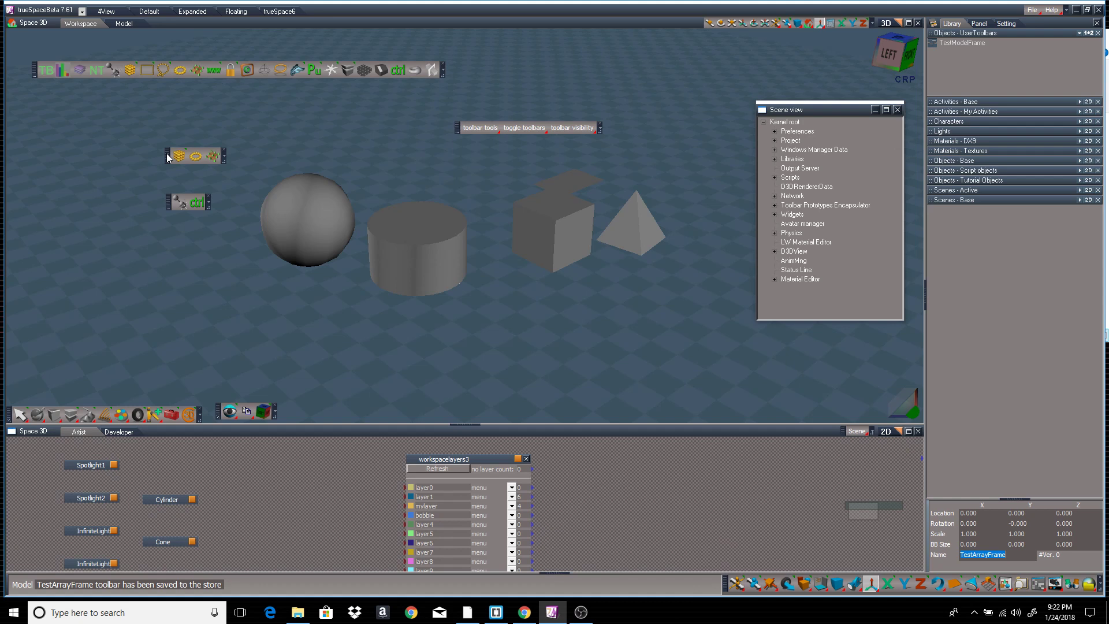
{"action": "left_click", "coordinate": [486, 127]}
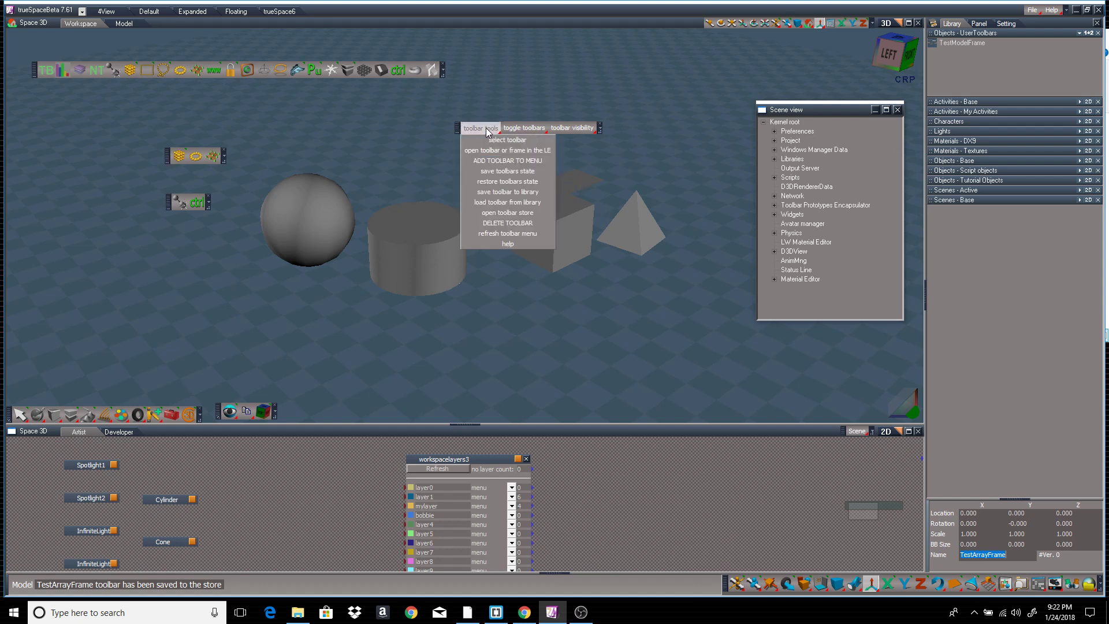
{"action": "left_click", "coordinate": [514, 173]}
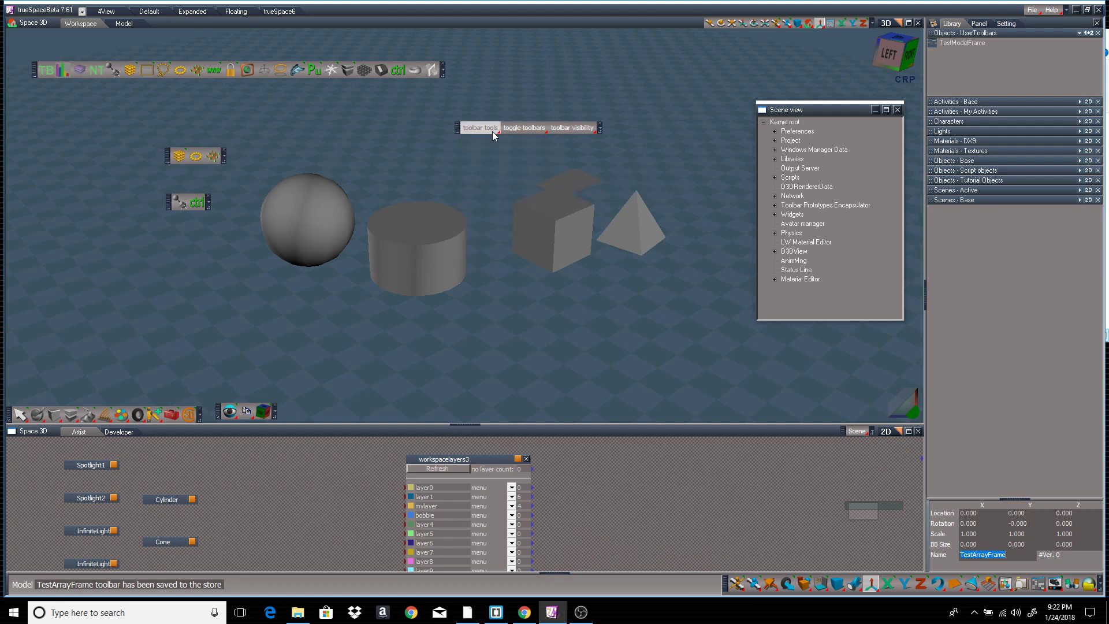
Close the TestArrayFrame and TestModelFrame toolbars, and bring both back by restoring the saved toolbars state.
{"action": "left_click", "coordinate": [519, 128]}
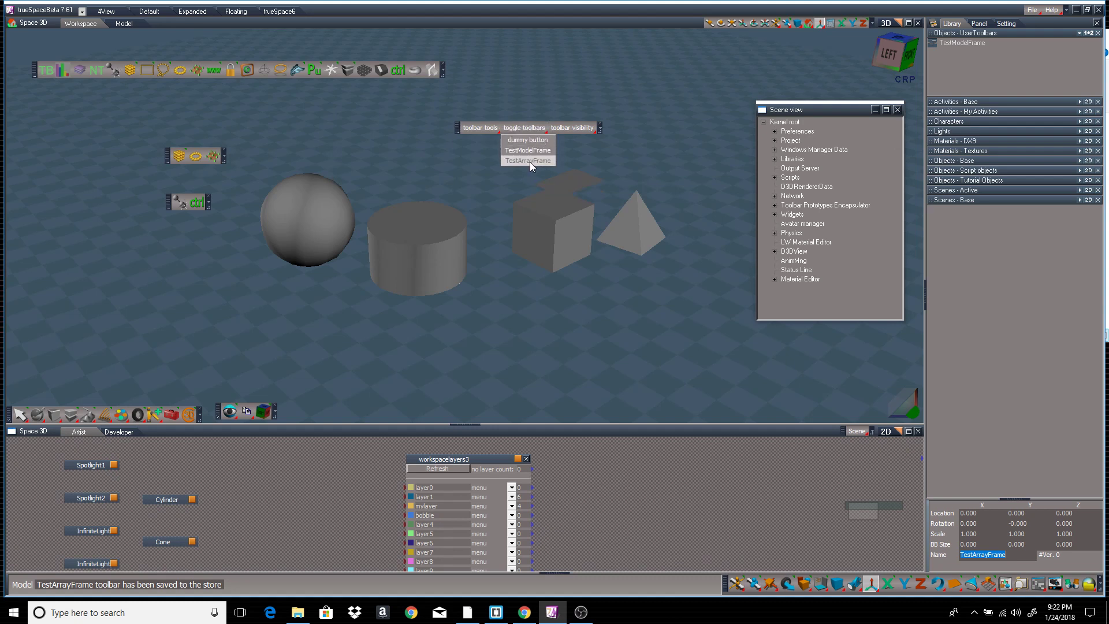
{"action": "left_click", "coordinate": [223, 150]}
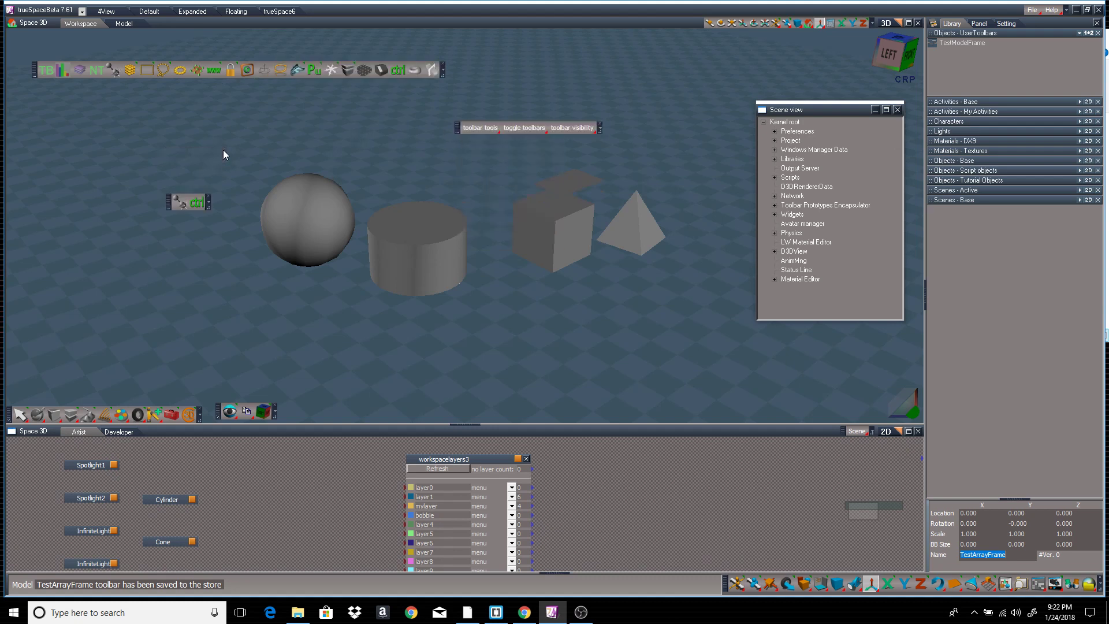
{"action": "left_click", "coordinate": [209, 195]}
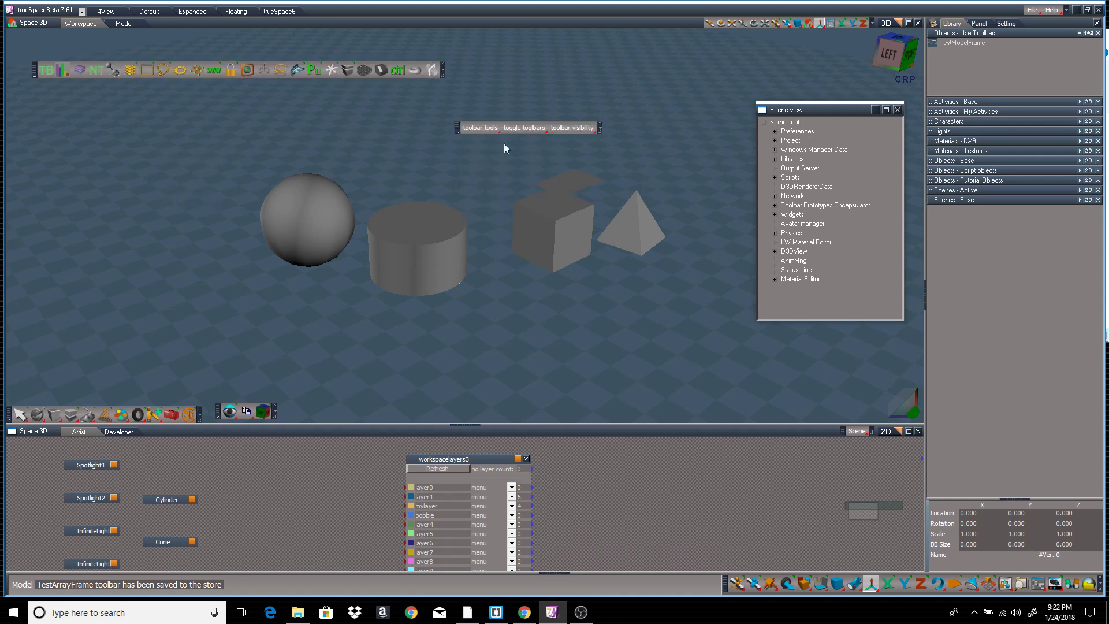
{"action": "left_click", "coordinate": [484, 126]}
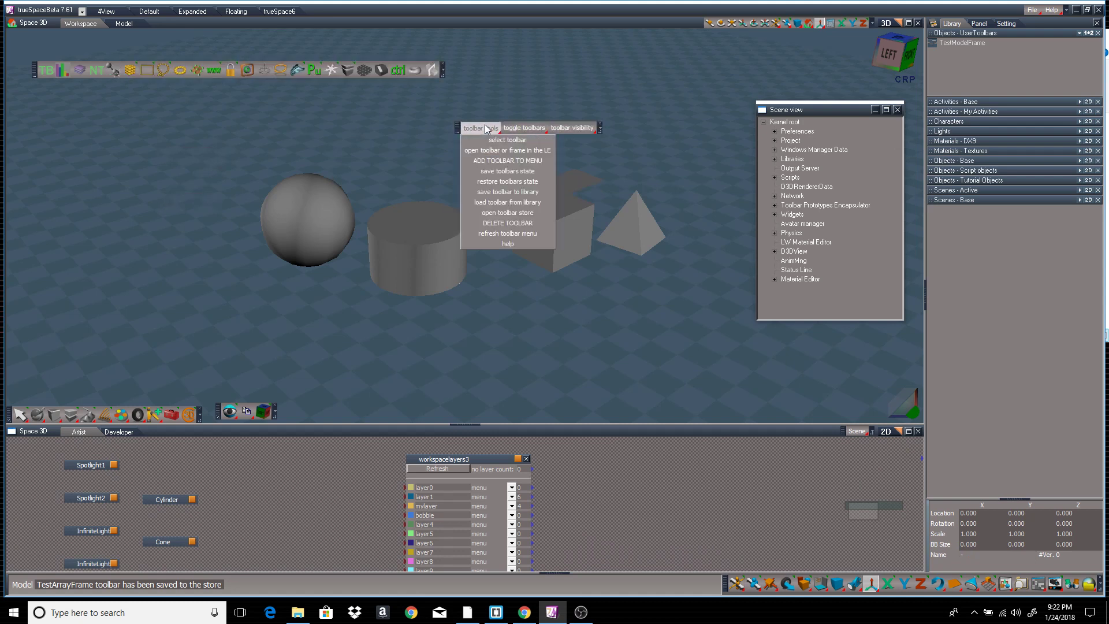
{"action": "left_click", "coordinate": [499, 182]}
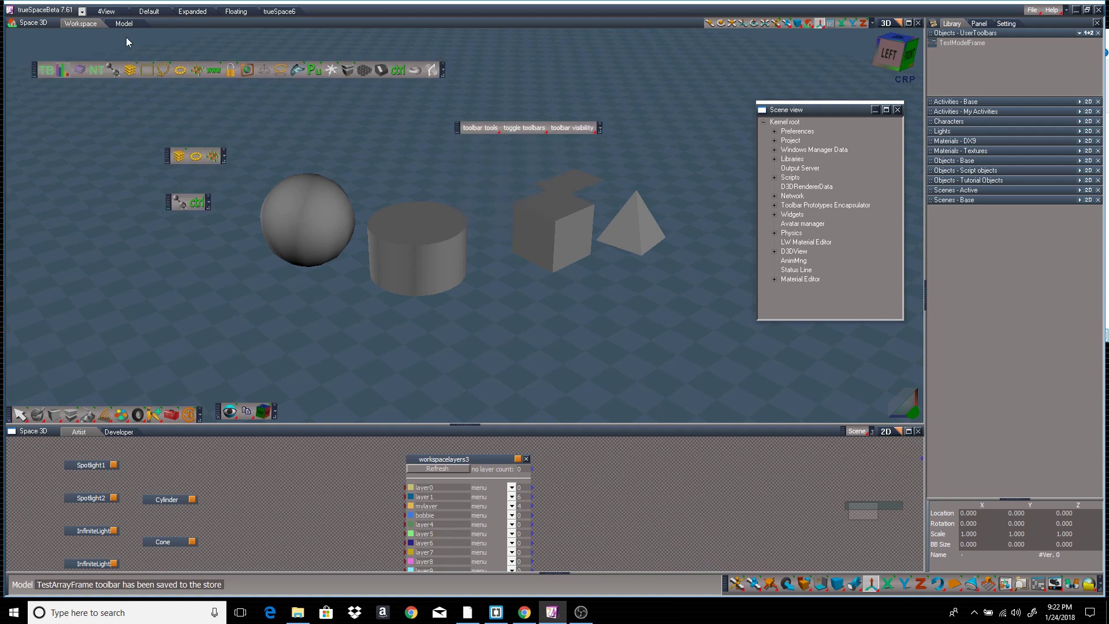
Switch to the 4View layout and restore the saved toolbars state there using the toolbar controls.
{"action": "left_click", "coordinate": [106, 11]}
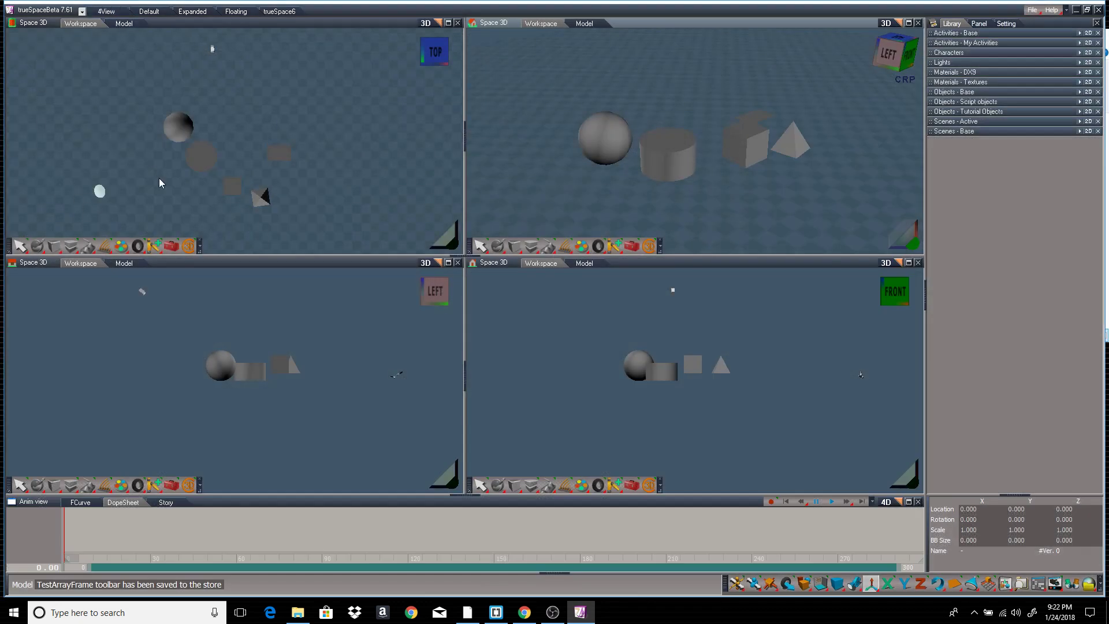
{"action": "left_click", "coordinate": [189, 247]}
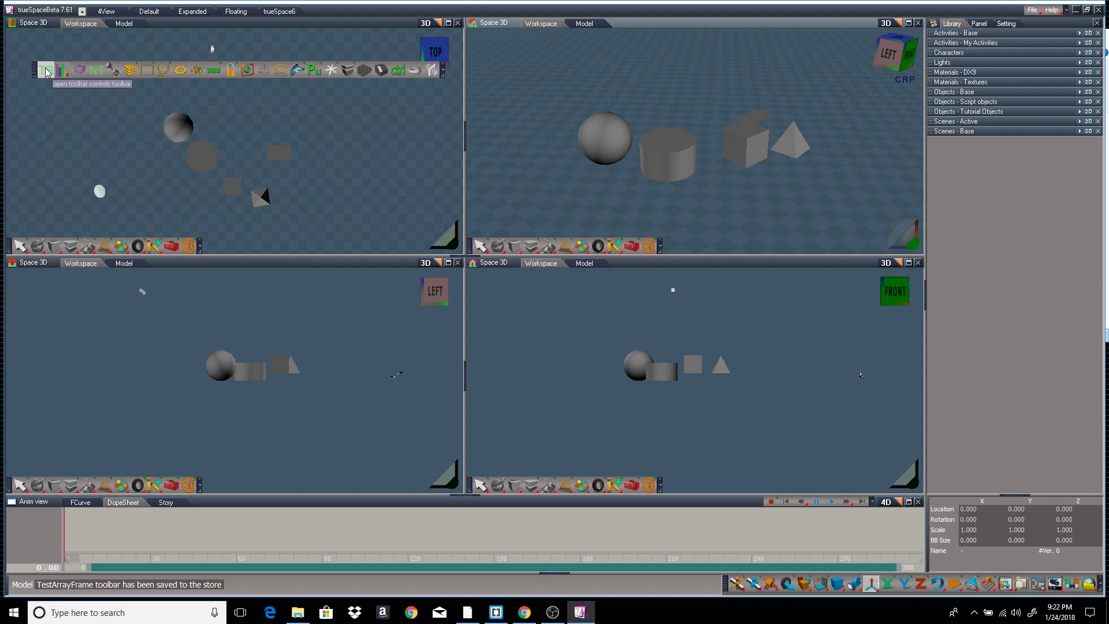
{"action": "left_click", "coordinate": [46, 71]}
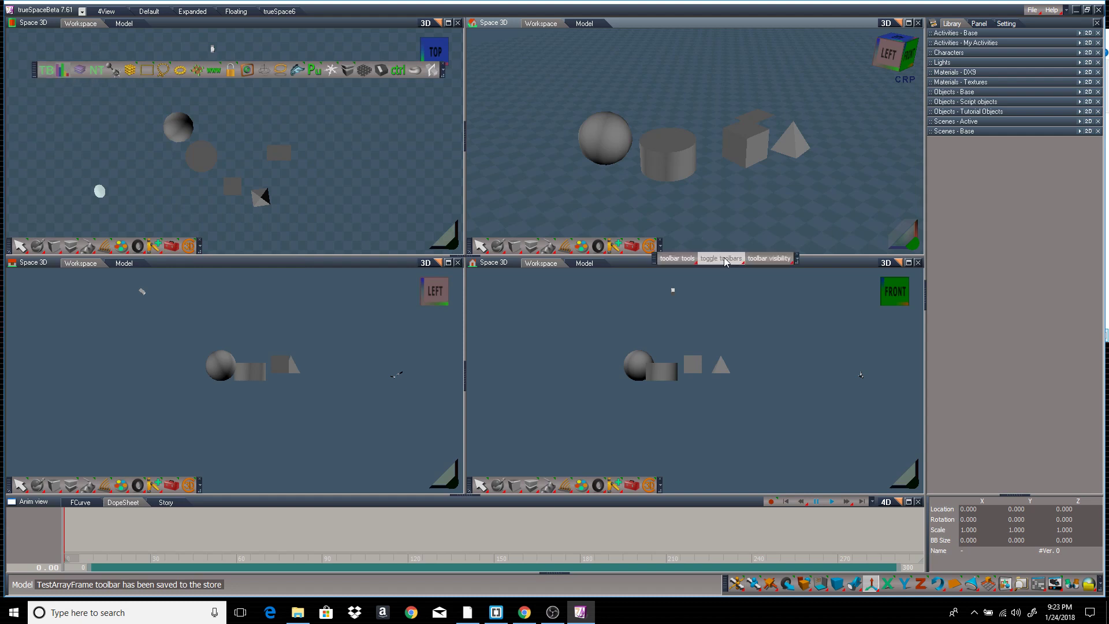
{"action": "left_click", "coordinate": [677, 259]}
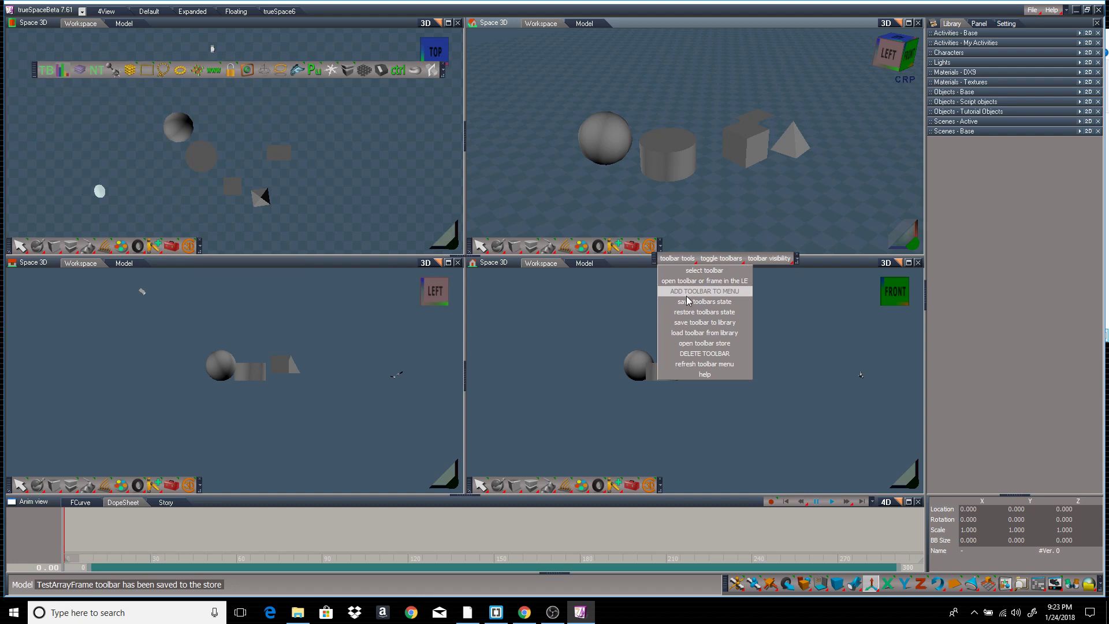
{"action": "left_click", "coordinate": [693, 312]}
Arrange the restored TestArrayFrame toolbar above the TestModelFrame toolbar, beside the sphere in the top view.
{"action": "left_click_drag", "start_coordinate": [167, 157], "coordinate": [109, 135]}
{"action": "left_click_drag", "start_coordinate": [167, 205], "coordinate": [109, 165]}
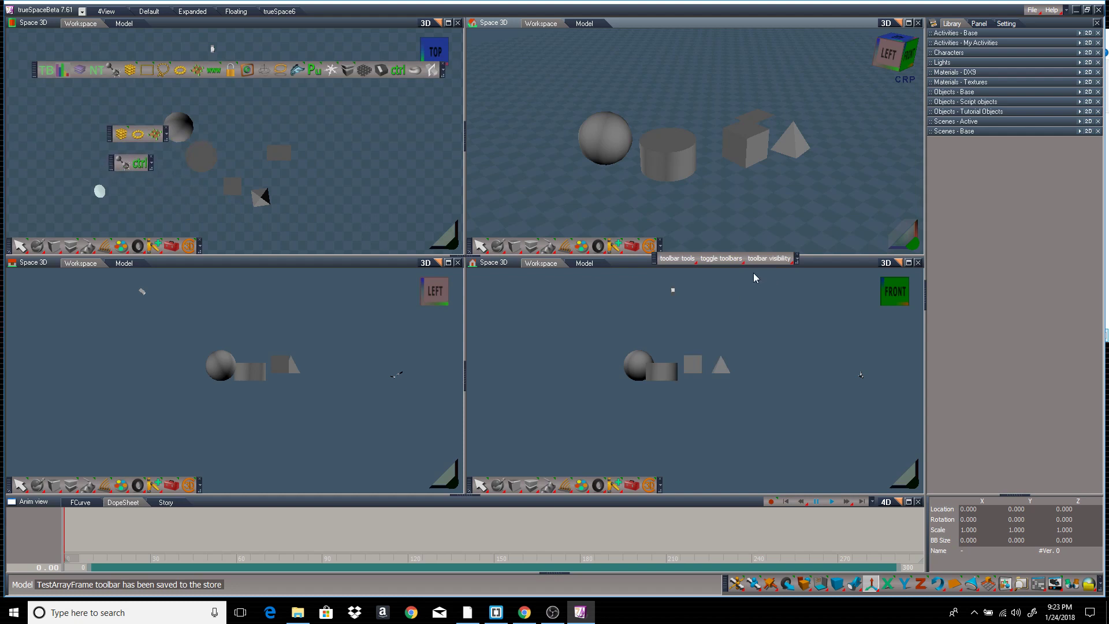
Open the toolbar store, examine the stored TestModelFrame and TestArrayFrame objects, and close the store window.
{"action": "left_click", "coordinate": [684, 263]}
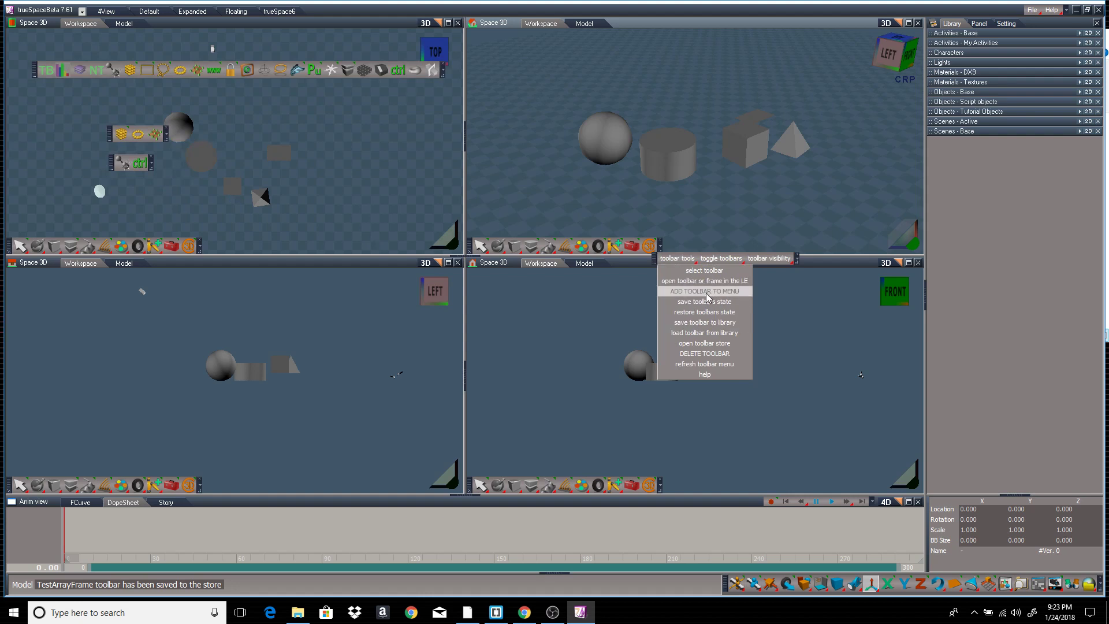
{"action": "left_click", "coordinate": [716, 344]}
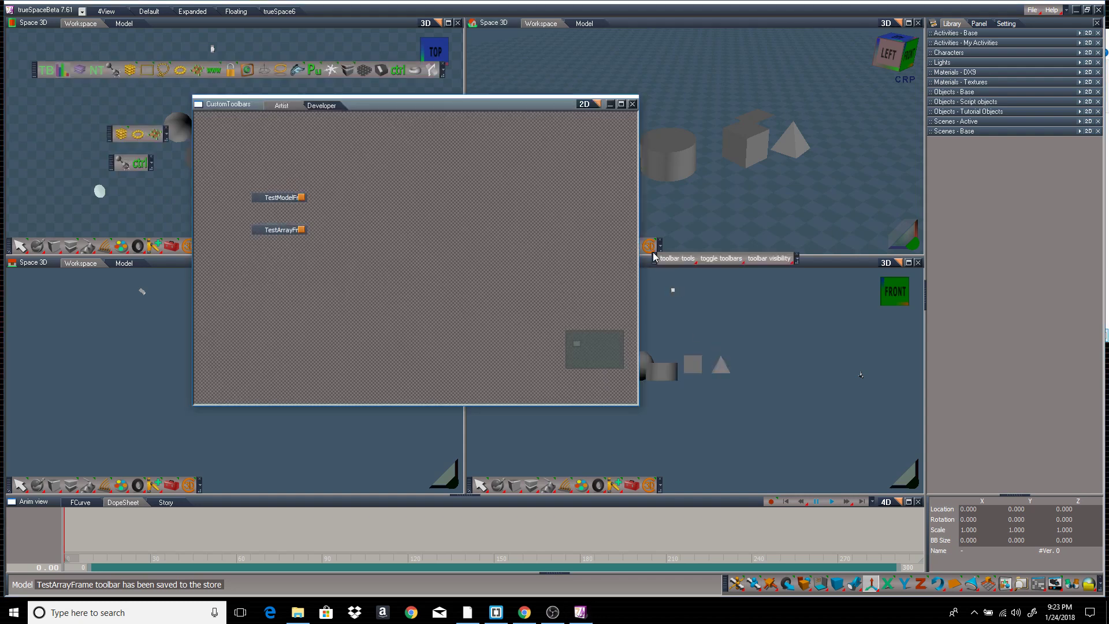
{"action": "left_click_drag", "start_coordinate": [639, 227], "coordinate": [495, 220]}
{"action": "left_click", "coordinate": [283, 199]}
{"action": "left_click", "coordinate": [285, 231]}
{"action": "left_click", "coordinate": [272, 201]}
{"action": "left_click_drag", "start_coordinate": [382, 107], "coordinate": [439, 126]}
{"action": "left_click", "coordinate": [543, 125]}
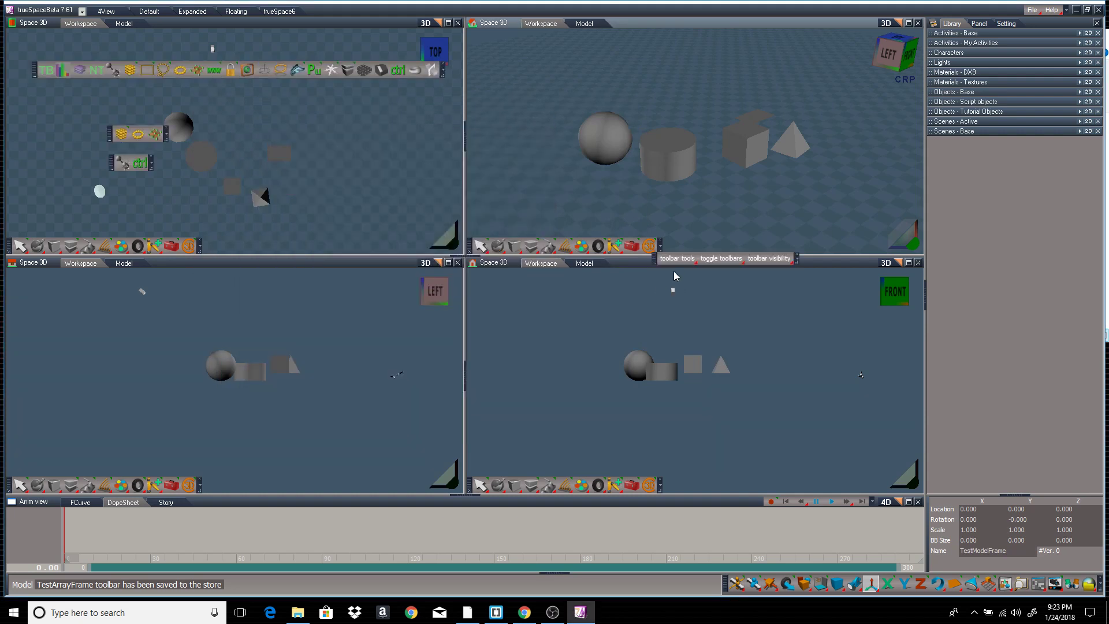
Refresh the toolbar menu from the store and check the entries in the toggle list.
{"action": "left_click", "coordinate": [677, 258]}
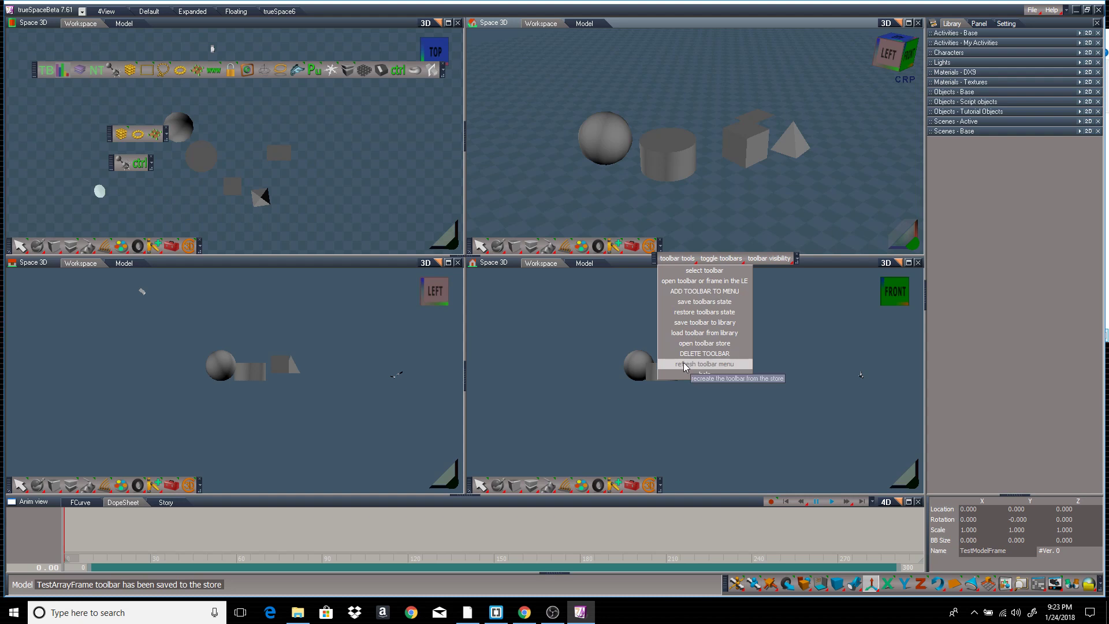
{"action": "left_click", "coordinate": [715, 361]}
{"action": "left_click", "coordinate": [717, 259]}
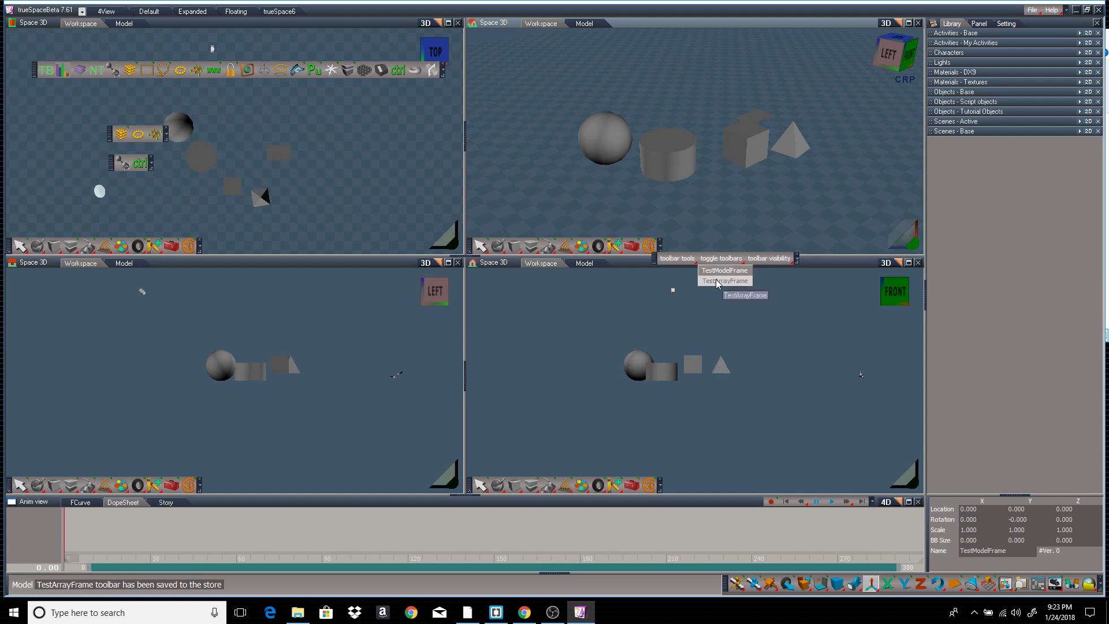
{"action": "left_click", "coordinate": [679, 259]}
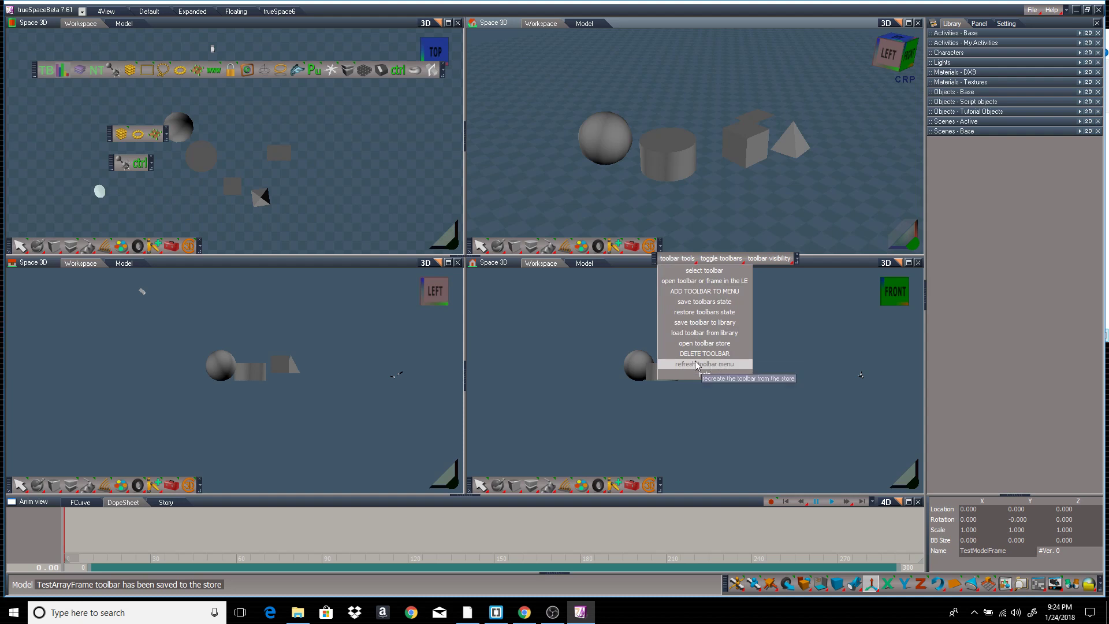
{"action": "mouse_move", "coordinate": [708, 264]}
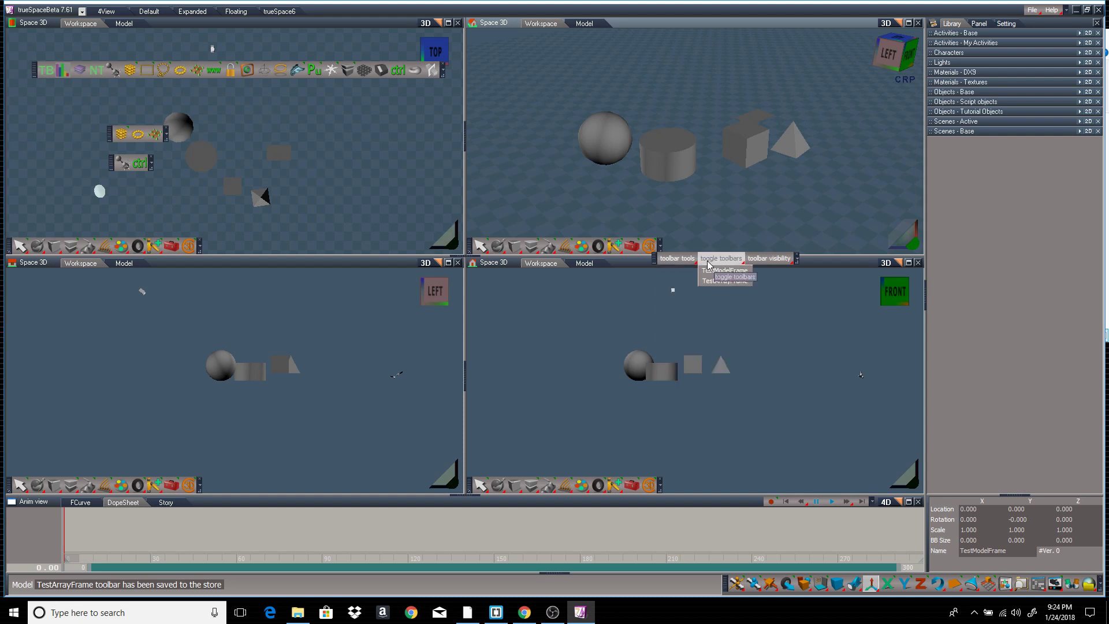
Hide all visible custom toolbars and show the hidden ones again.
{"action": "mouse_move", "coordinate": [776, 259]}
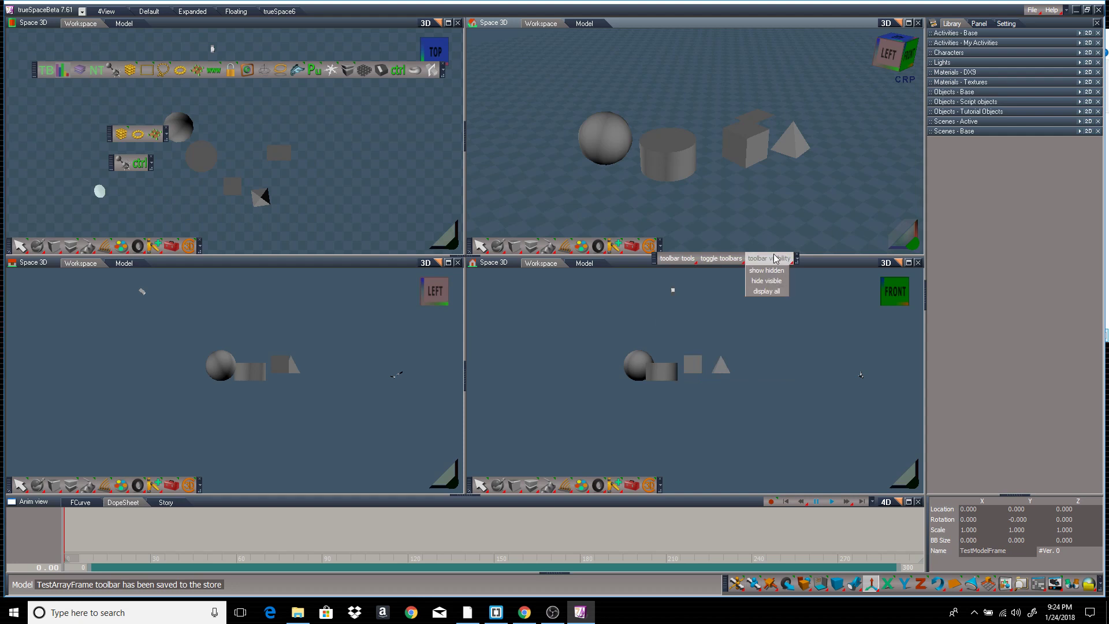
{"action": "left_click", "coordinate": [774, 283]}
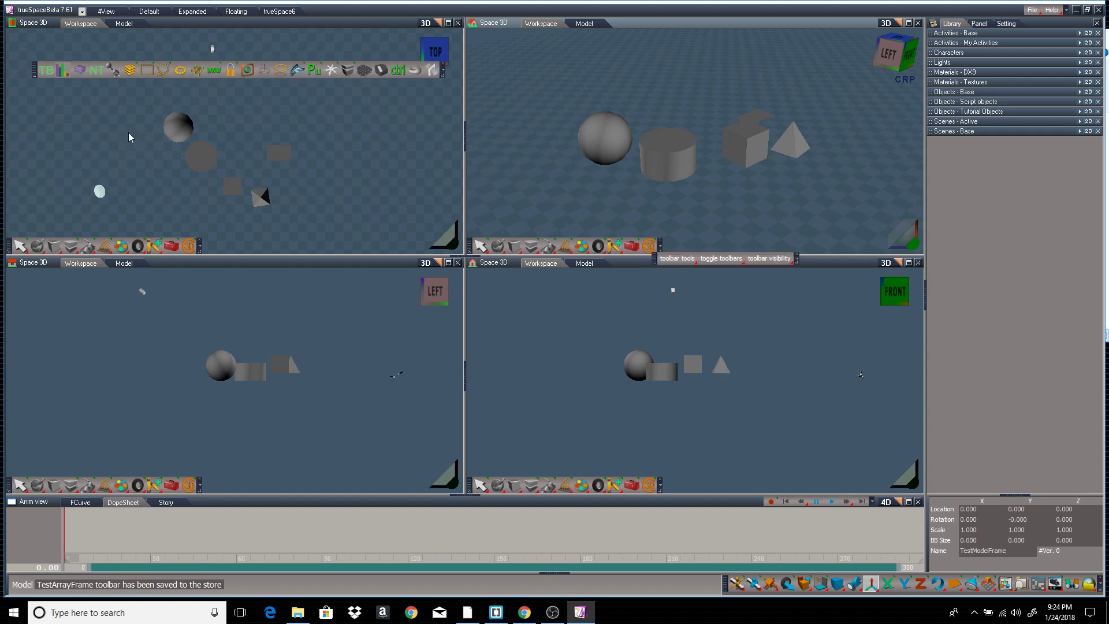
{"action": "left_click", "coordinate": [760, 259]}
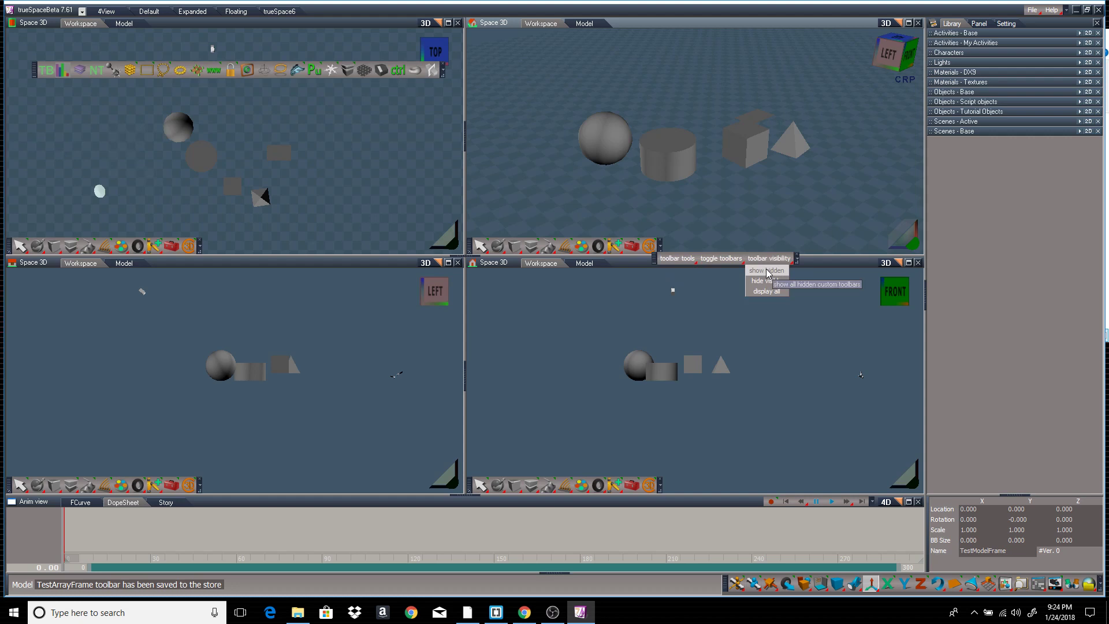
{"action": "left_click", "coordinate": [767, 270]}
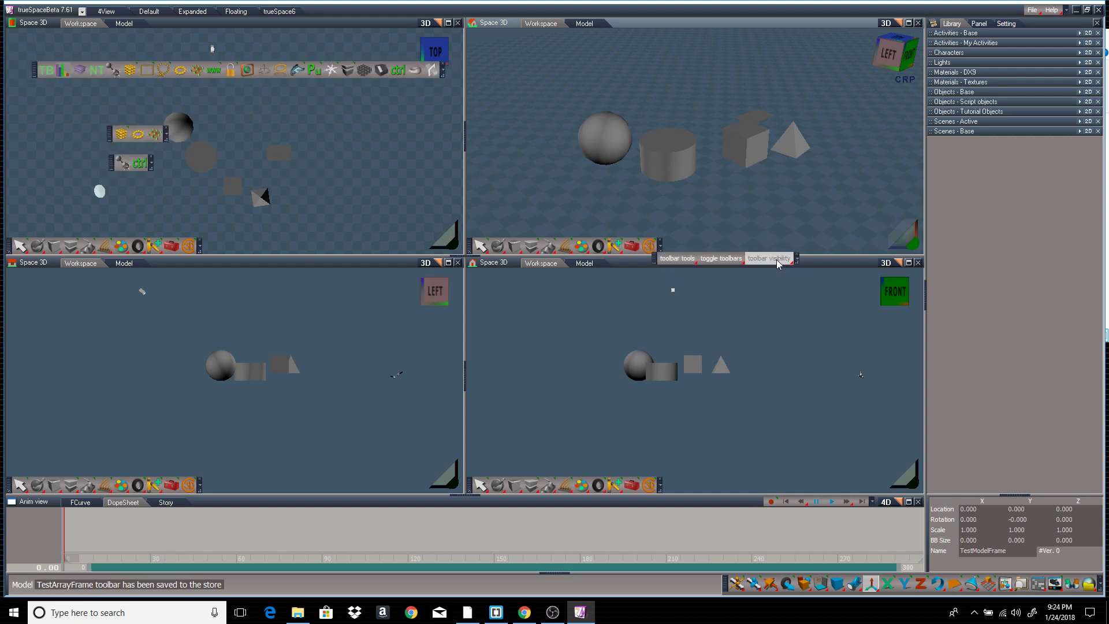
{"action": "left_click", "coordinate": [776, 260]}
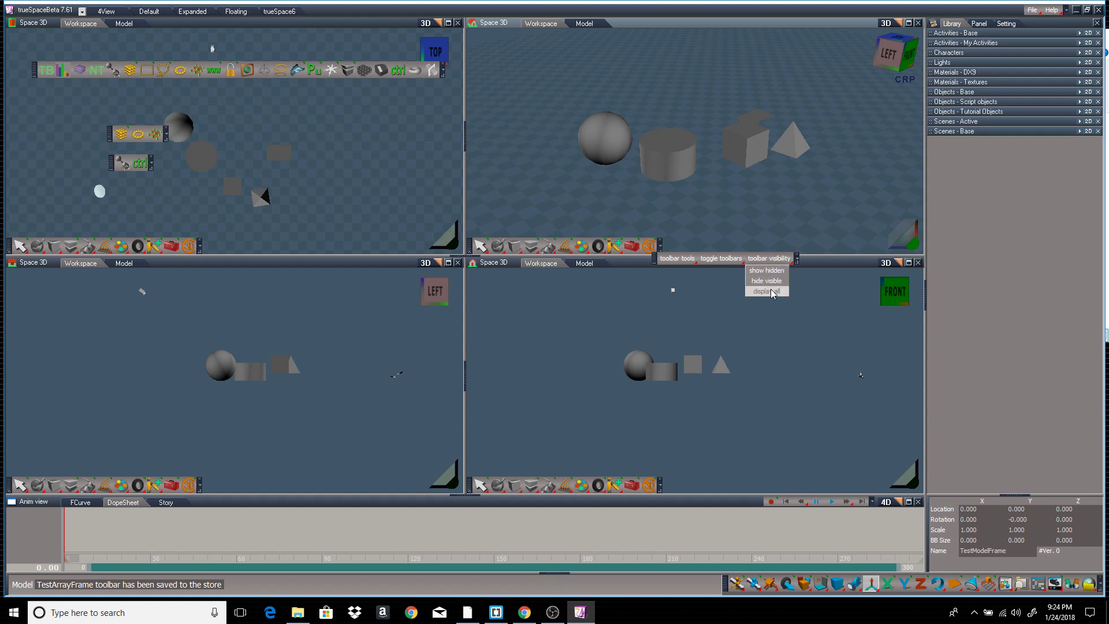
{"action": "left_click", "coordinate": [725, 260]}
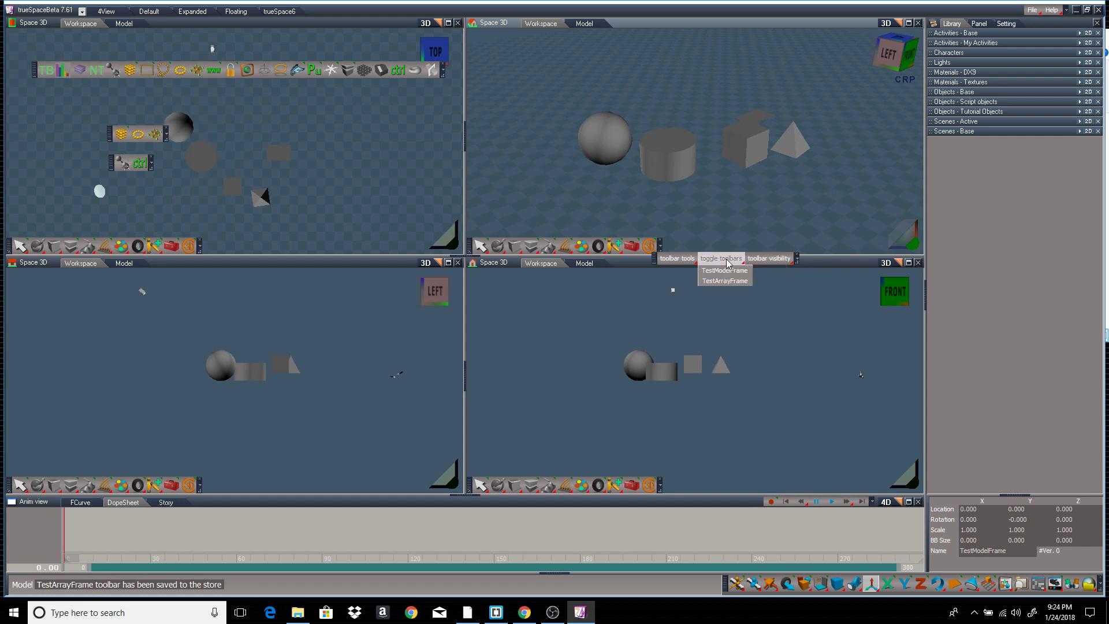
{"action": "mouse_move", "coordinate": [766, 260]}
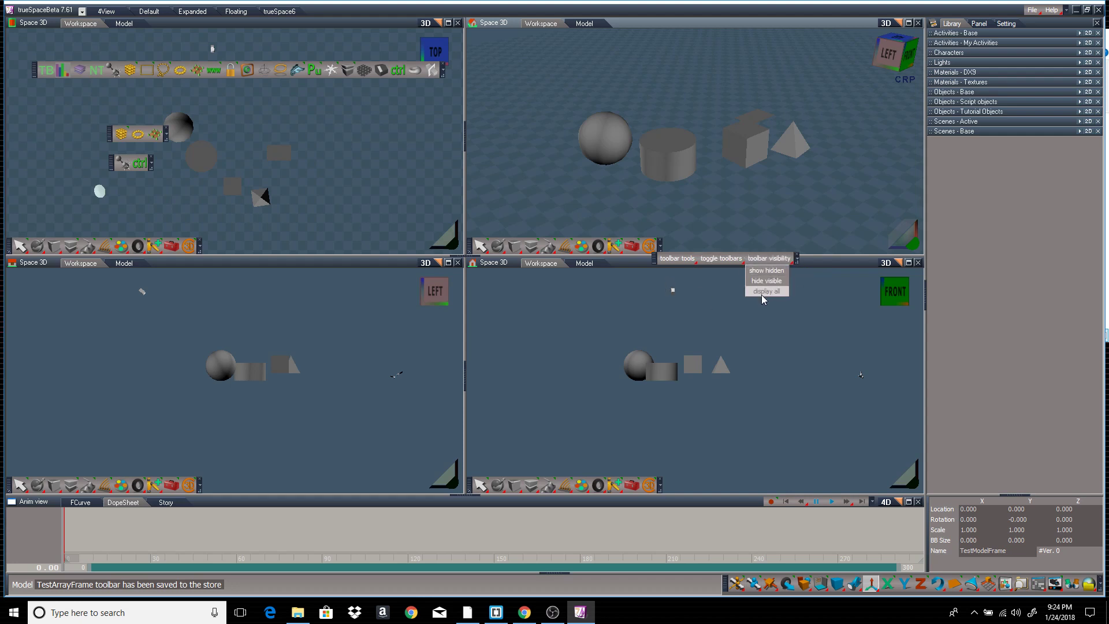
Open the TestArrayFrame toolbar in a new LE window by changing its aspect to vertical.
{"action": "mouse_move", "coordinate": [679, 260]}
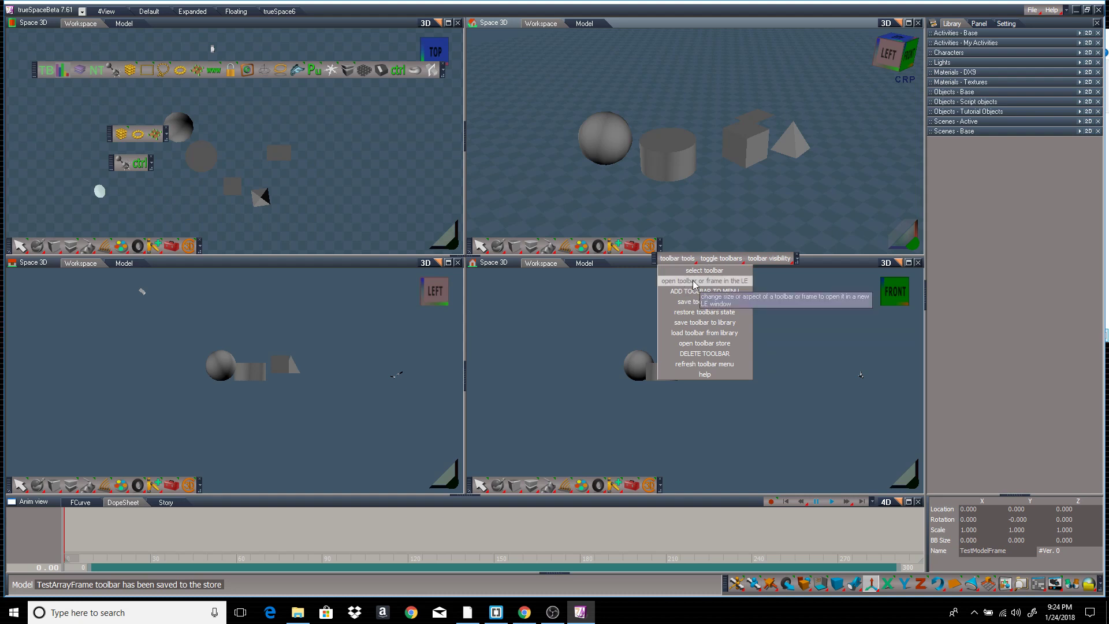
{"action": "left_click", "coordinate": [723, 282]}
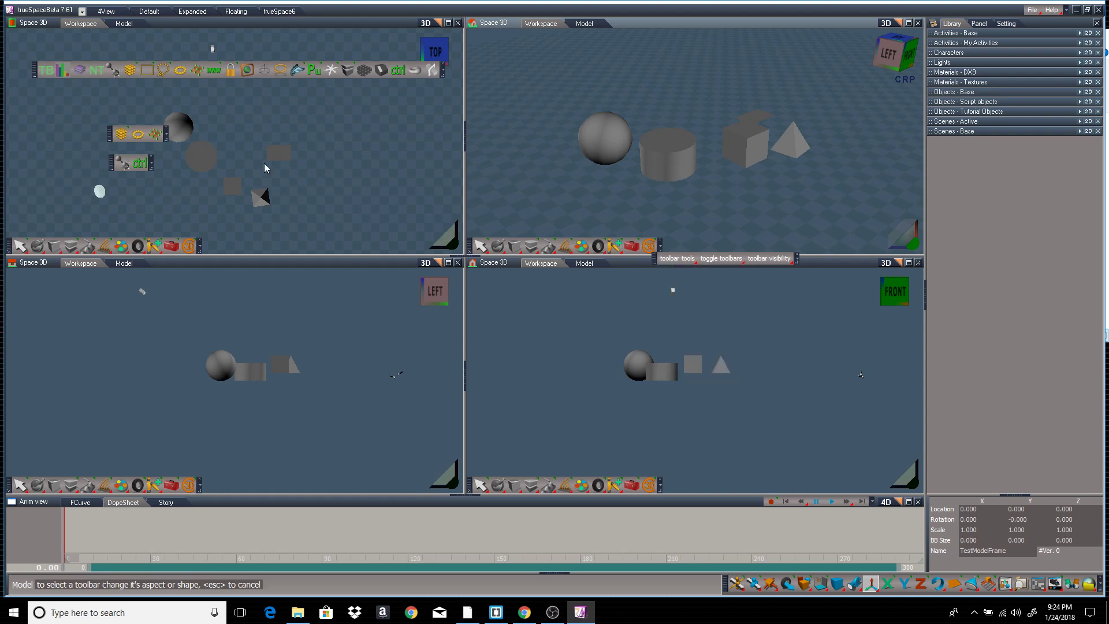
{"action": "left_click", "coordinate": [166, 140]}
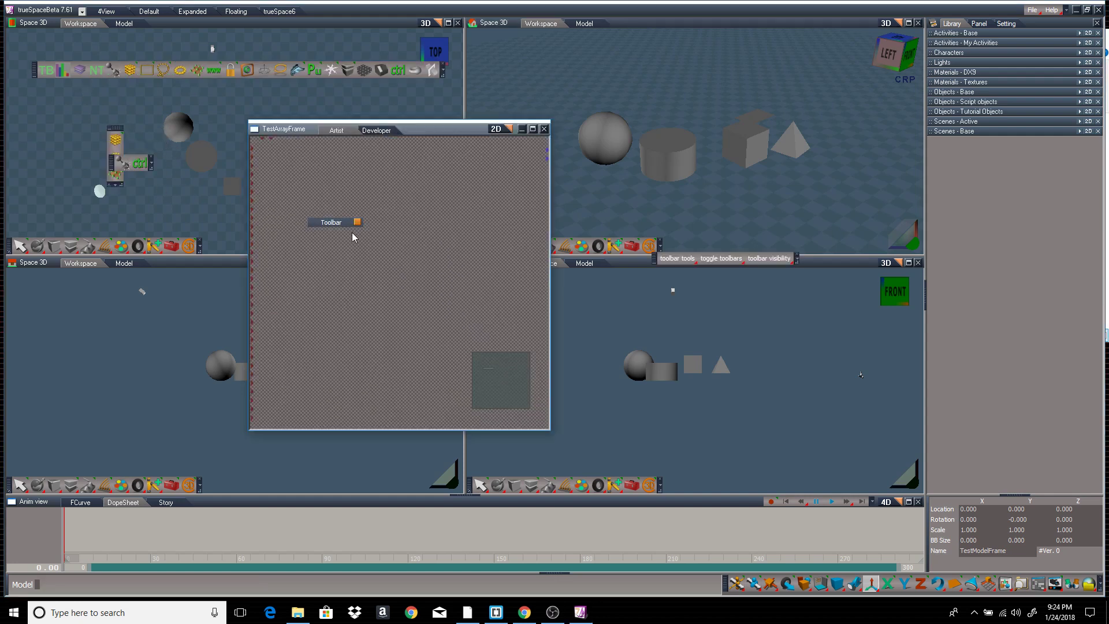
Enter the Toolbar object inside TestArrayFrame, examine its gridArrayButton node, and close the LE window.
{"action": "left_click_drag", "start_coordinate": [289, 130], "coordinate": [295, 123]}
{"action": "double_click", "coordinate": [364, 215]}
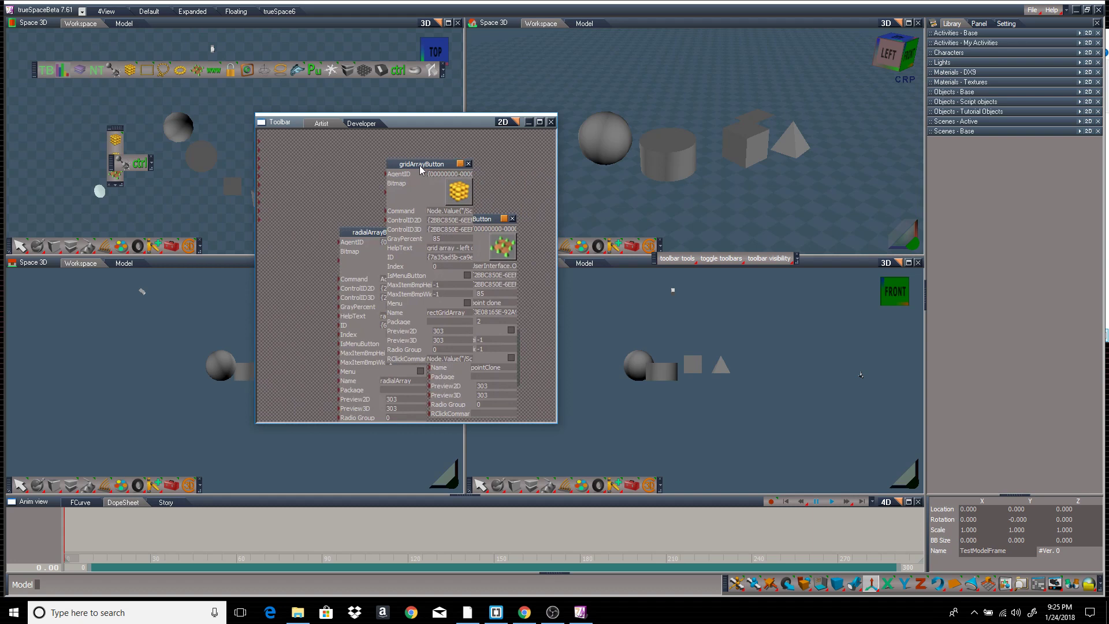
{"action": "mouse_move", "coordinate": [419, 169]}
{"action": "left_mouse_down"}
{"action": "mouse_move", "coordinate": [433, 268]}
{"action": "mouse_move", "coordinate": [409, 160]}
{"action": "mouse_move", "coordinate": [406, 172]}
{"action": "left_mouse_up"}
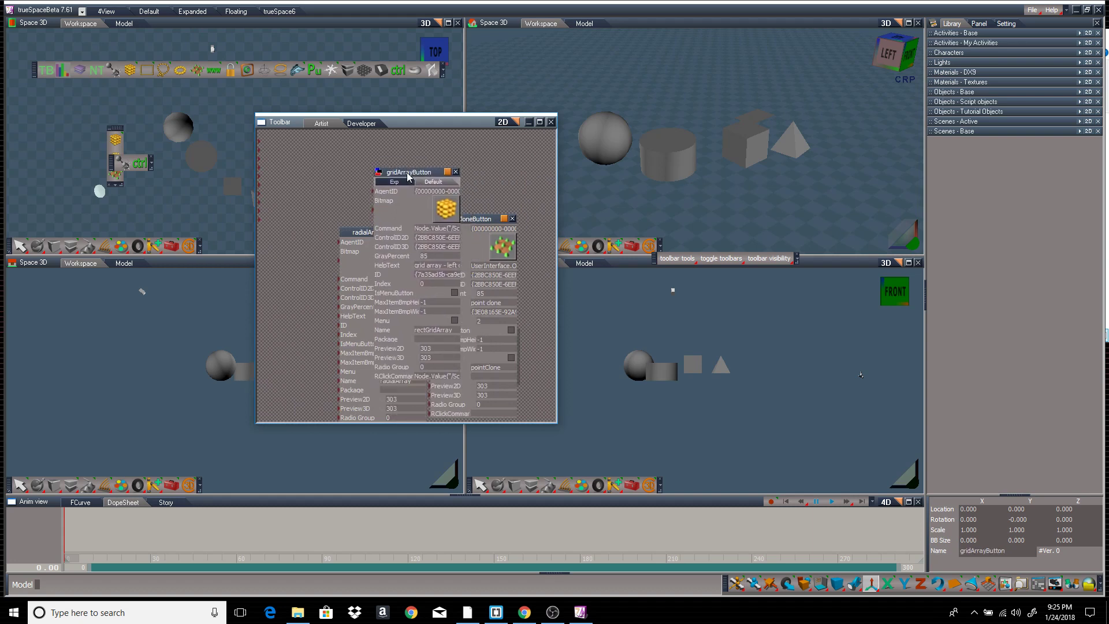
{"action": "left_click", "coordinate": [551, 122]}
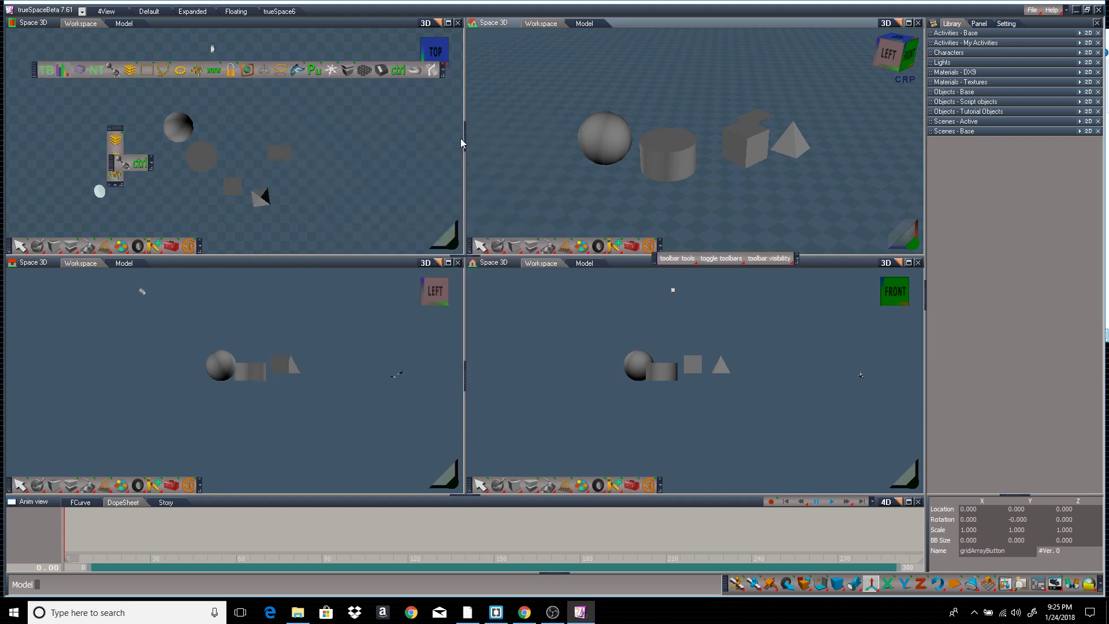
Move the TestModelFrame toolbar clear of the TestArrayFrame toolbar, and delete the TestArrayFrame toolbar by changing its aspect.
{"action": "left_click_drag", "start_coordinate": [113, 166], "coordinate": [314, 120]}
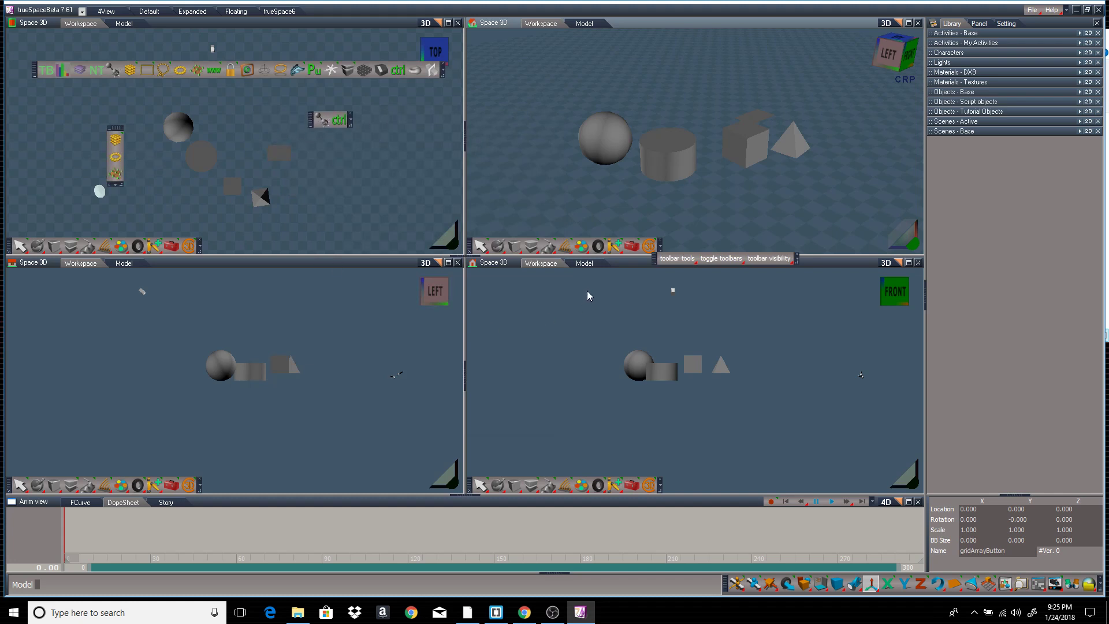
{"action": "left_click", "coordinate": [683, 260]}
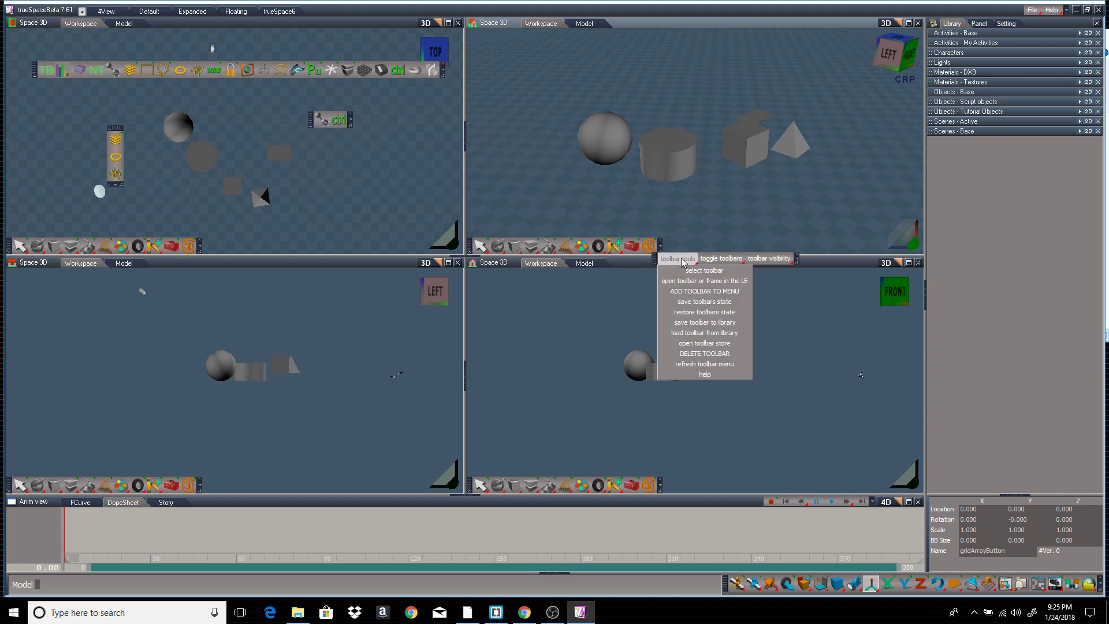
{"action": "left_click", "coordinate": [705, 354]}
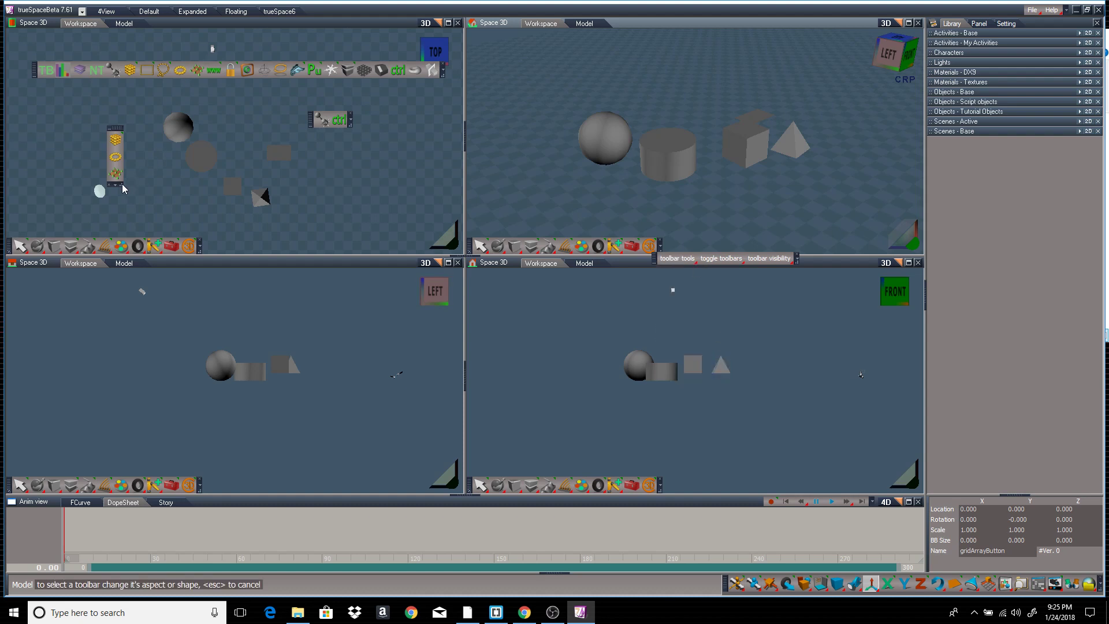
{"action": "left_click", "coordinate": [120, 184]}
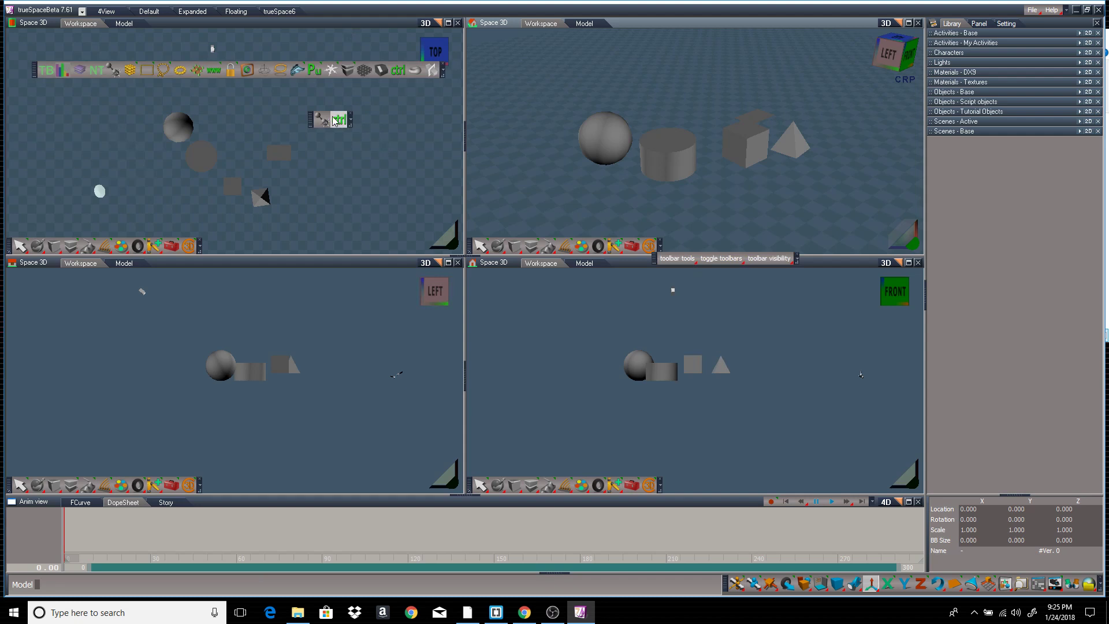
Refresh the toolbar menu after the deletion and try to toggle the TestArrayFrame entry.
{"action": "left_click", "coordinate": [729, 260]}
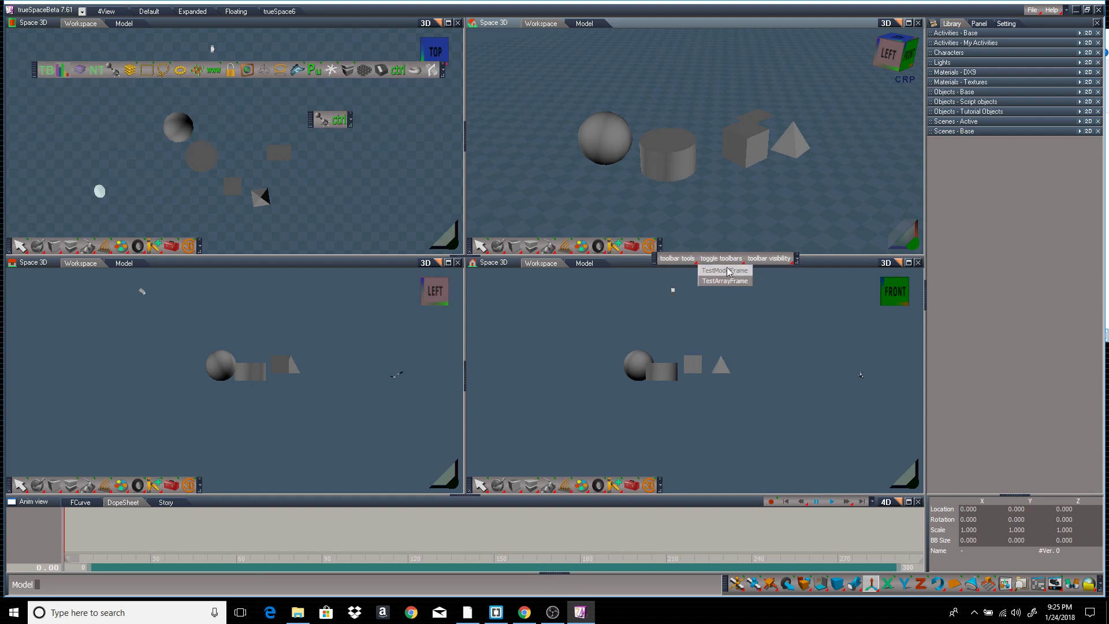
{"action": "left_click", "coordinate": [679, 258]}
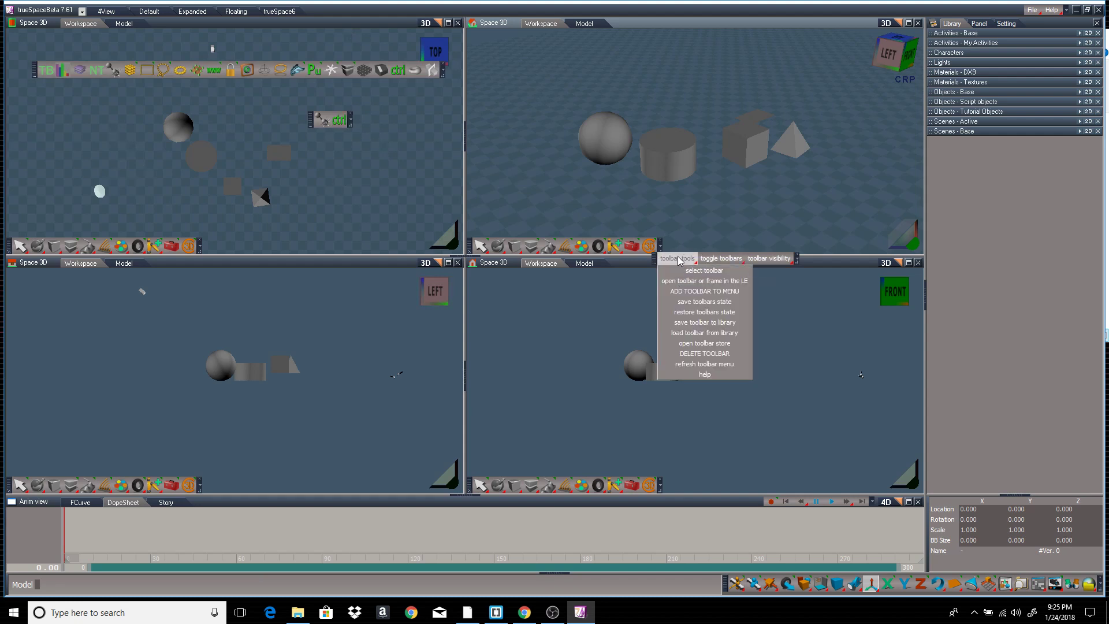
{"action": "left_click", "coordinate": [695, 363]}
{"action": "left_click", "coordinate": [723, 259]}
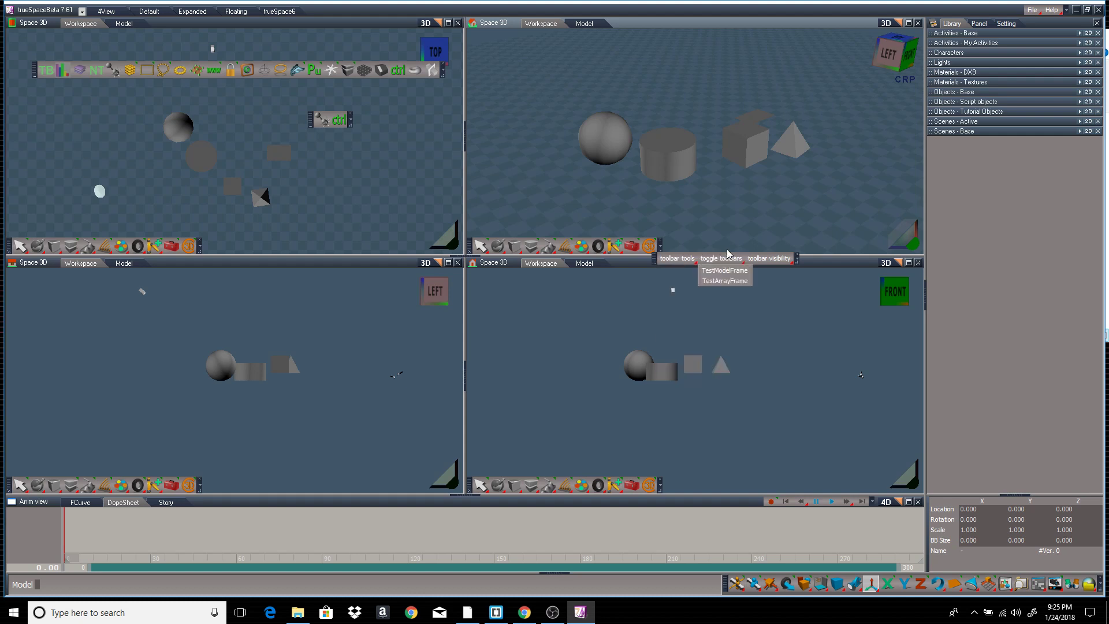
{"action": "left_click", "coordinate": [724, 281]}
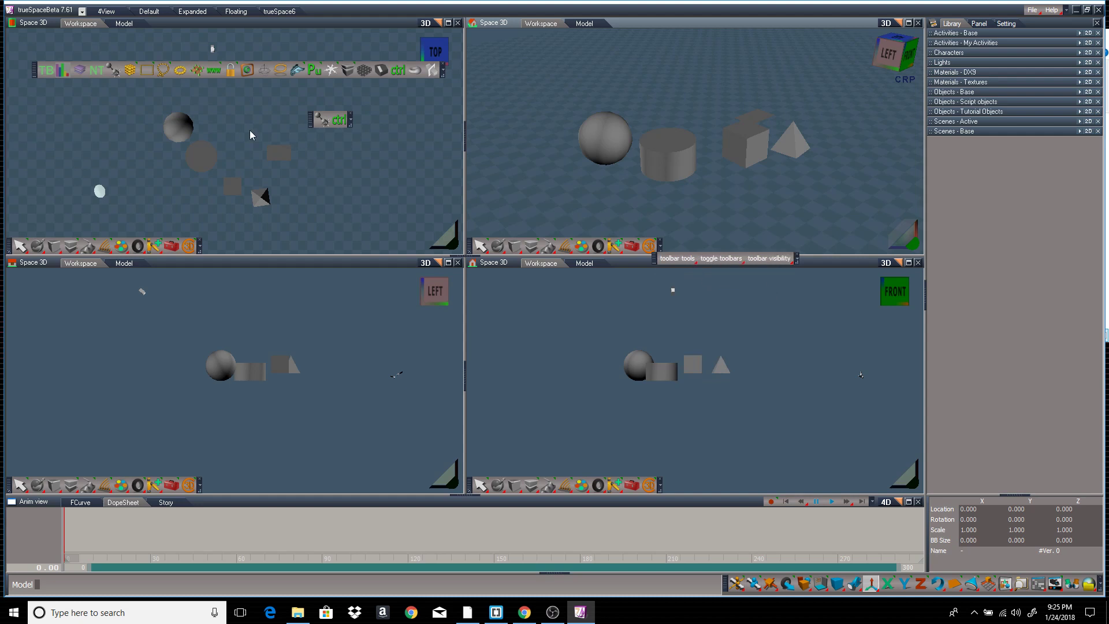
Refresh the toolbar menu again, shift the TestModelFrame toolbar slightly in the top view, and check the toggle list.
{"action": "left_click", "coordinate": [677, 258]}
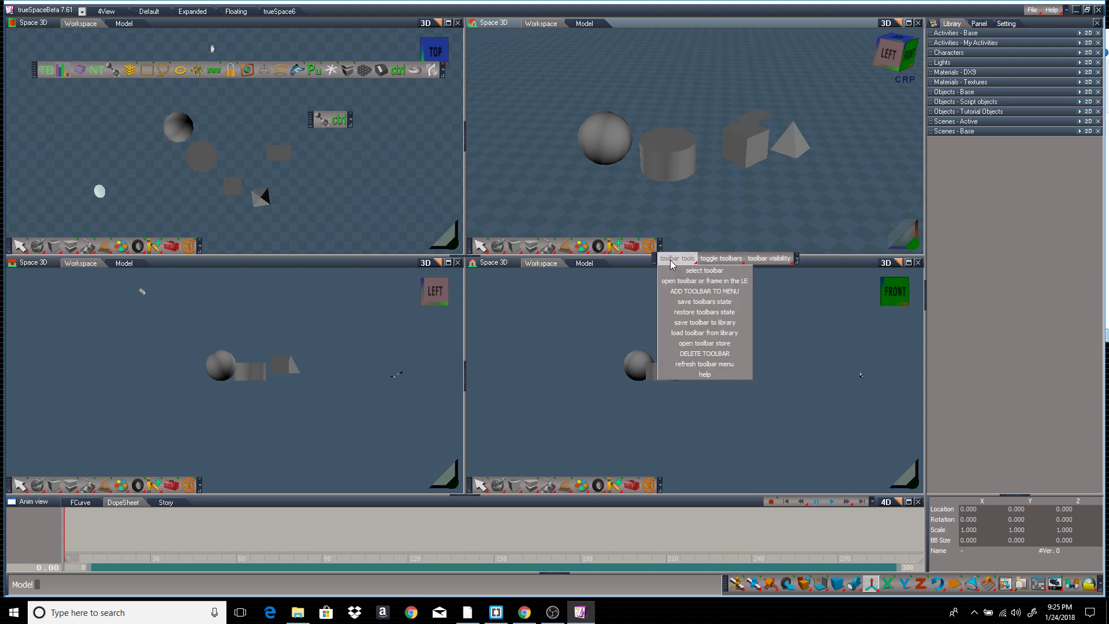
{"action": "left_click", "coordinate": [715, 367]}
{"action": "left_click", "coordinate": [717, 258]}
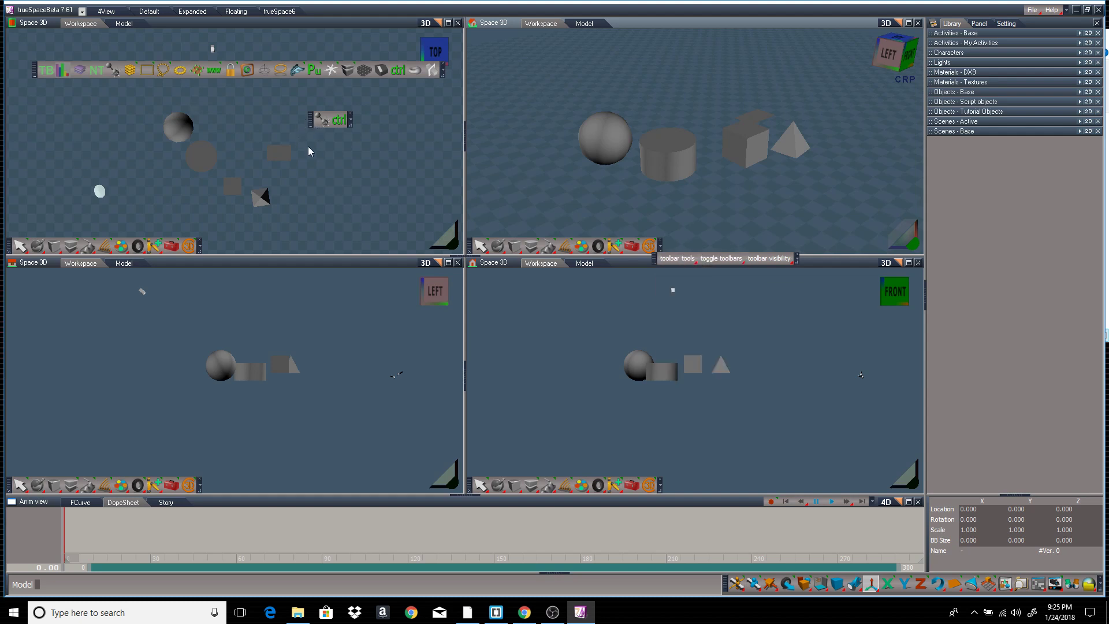
{"action": "left_click_drag", "start_coordinate": [310, 121], "coordinate": [335, 134]}
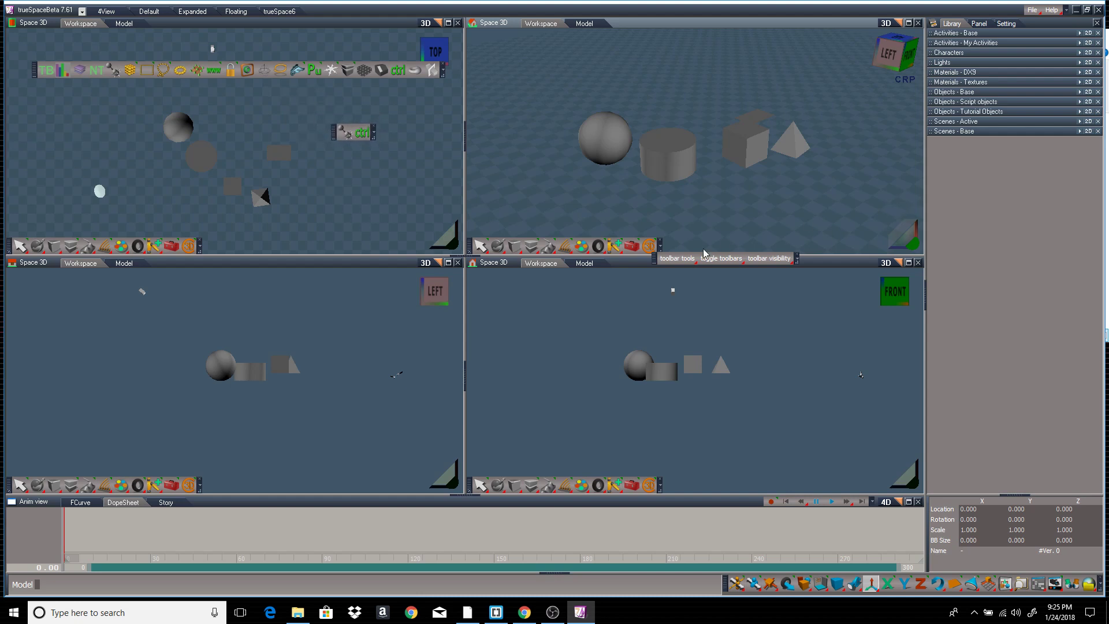
{"action": "left_click", "coordinate": [681, 263]}
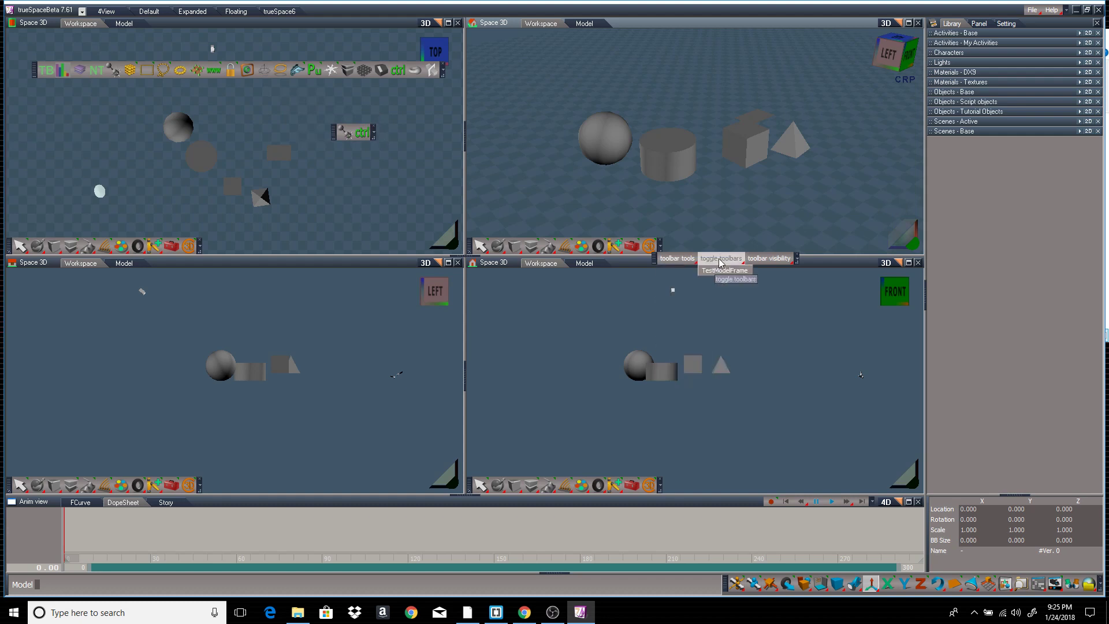
{"action": "left_click", "coordinate": [768, 259]}
{"action": "left_click", "coordinate": [721, 258]}
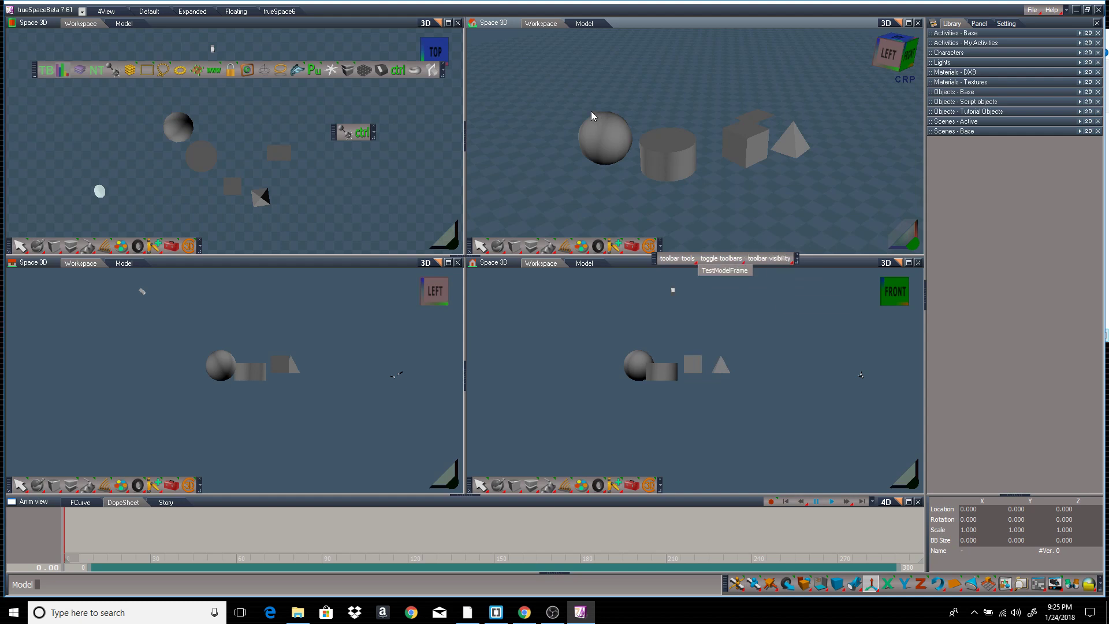
Move the TestModelFrame toolbar to the space between the sphere and the box in the top view.
{"action": "left_click", "coordinate": [334, 129]}
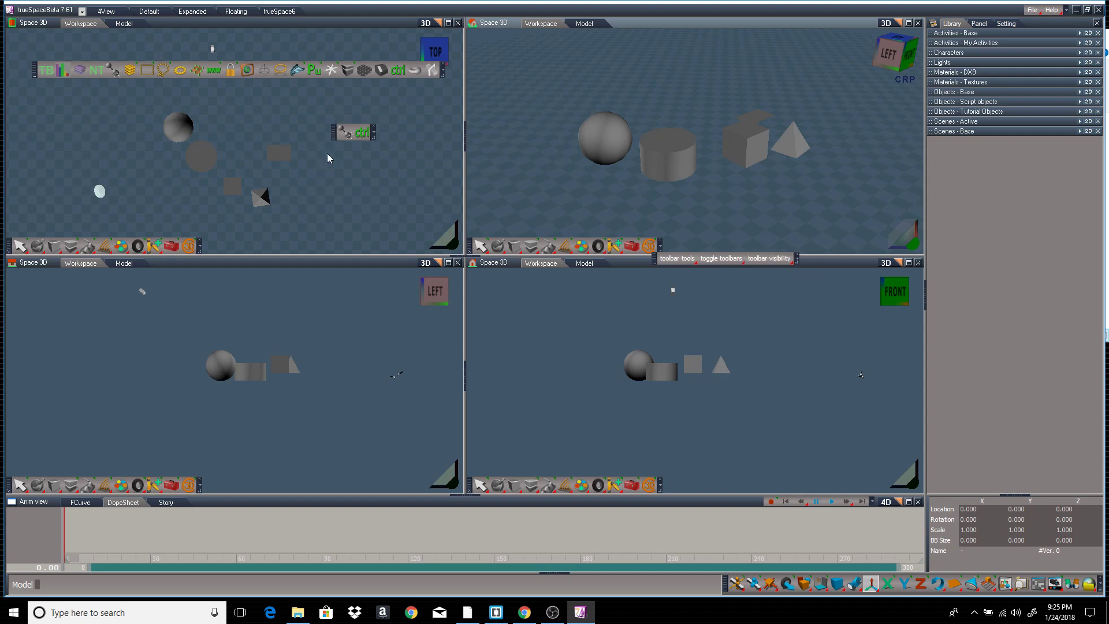
{"action": "left_click_drag", "start_coordinate": [334, 133], "coordinate": [266, 116]}
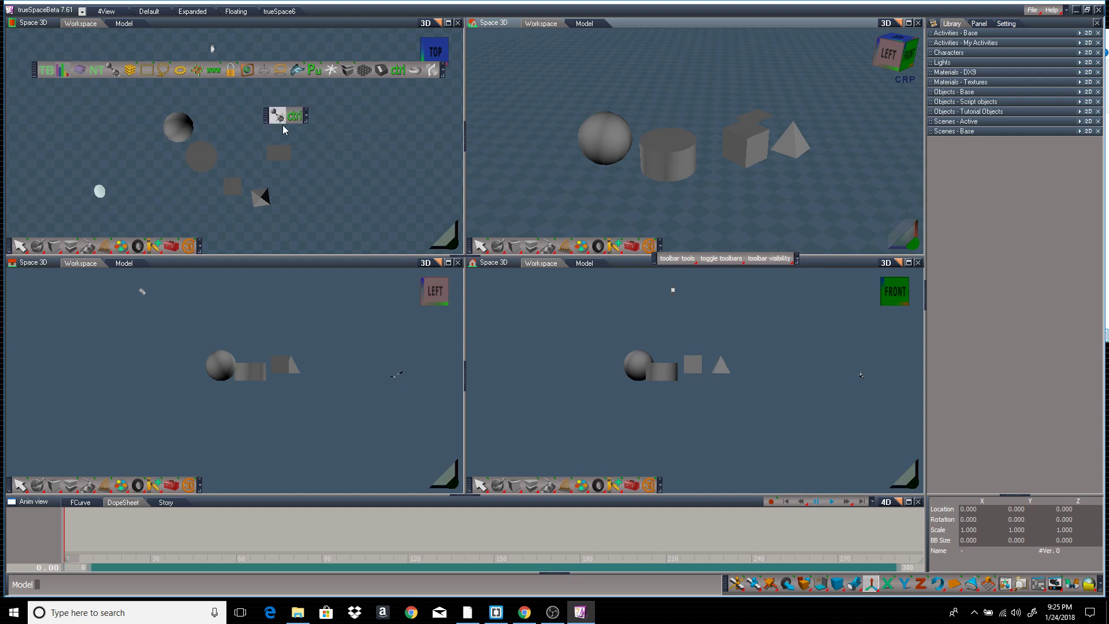
{"action": "left_click_drag", "start_coordinate": [267, 118], "coordinate": [242, 121]}
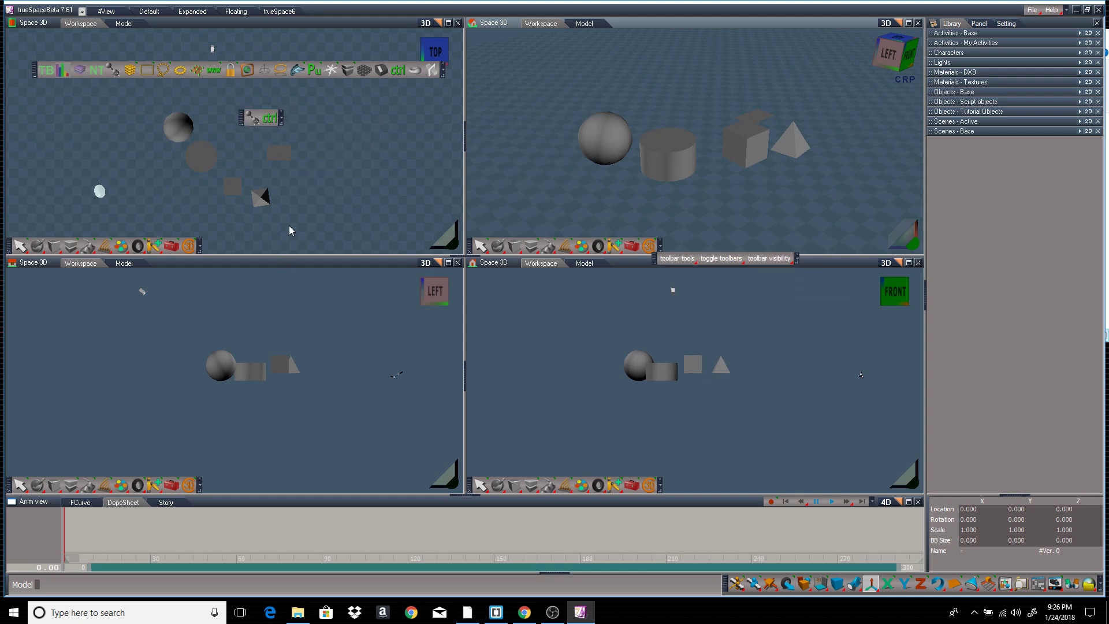